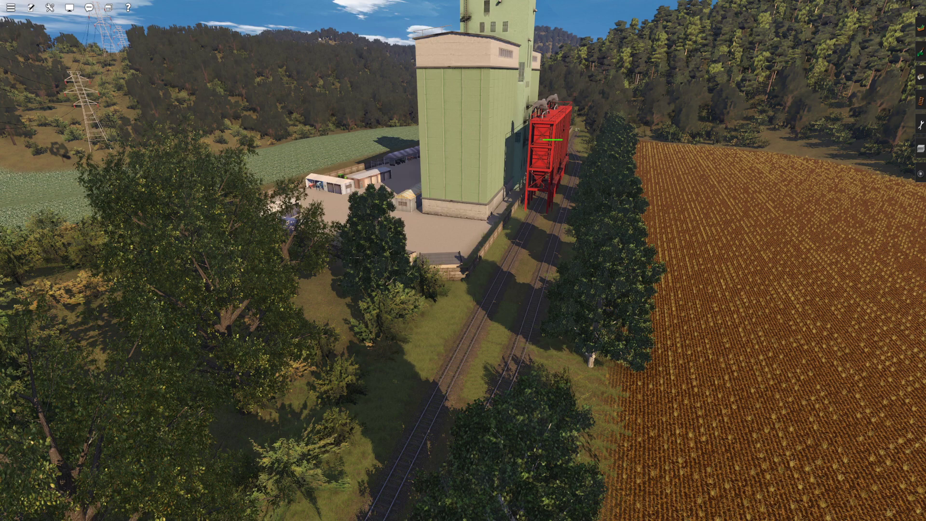
- Place a rake of Ermewa Tagnpps hopper wagons on the track beside the silo yard, just before the red loading structure
key("Up")
key("Left")
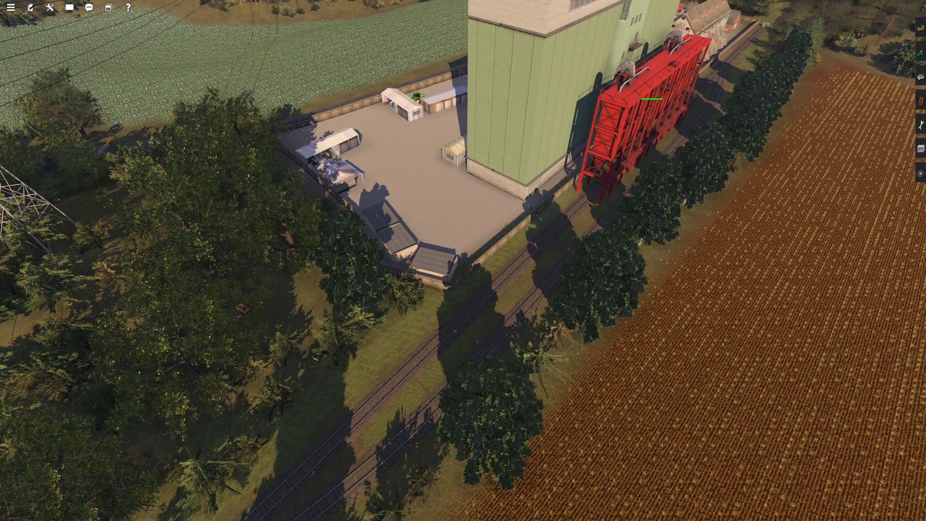
scroll(463, 261, "down", 1)
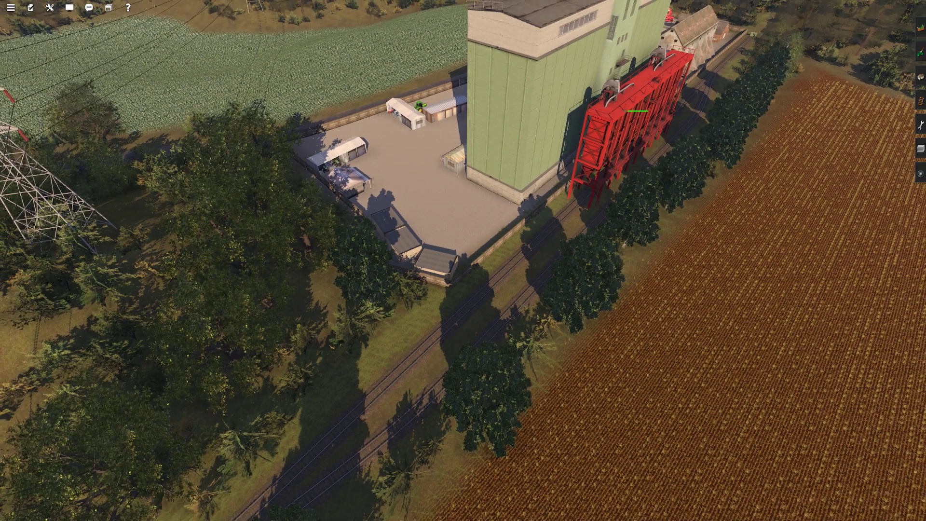
key("Left")
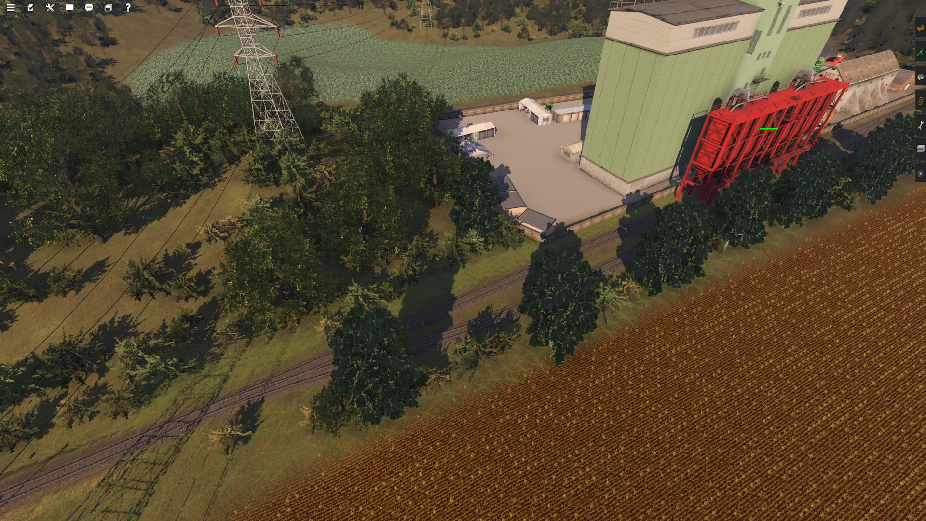
key("Up")
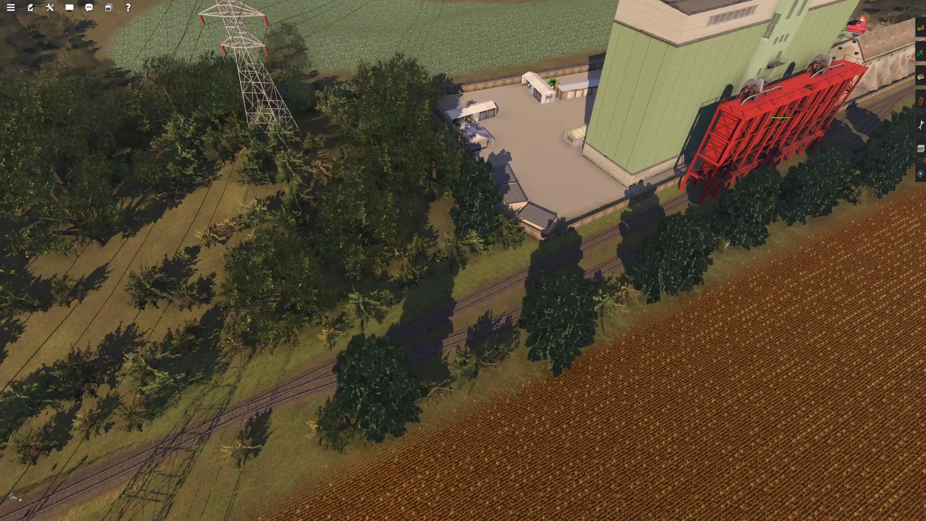
key("F7")
key("Up")
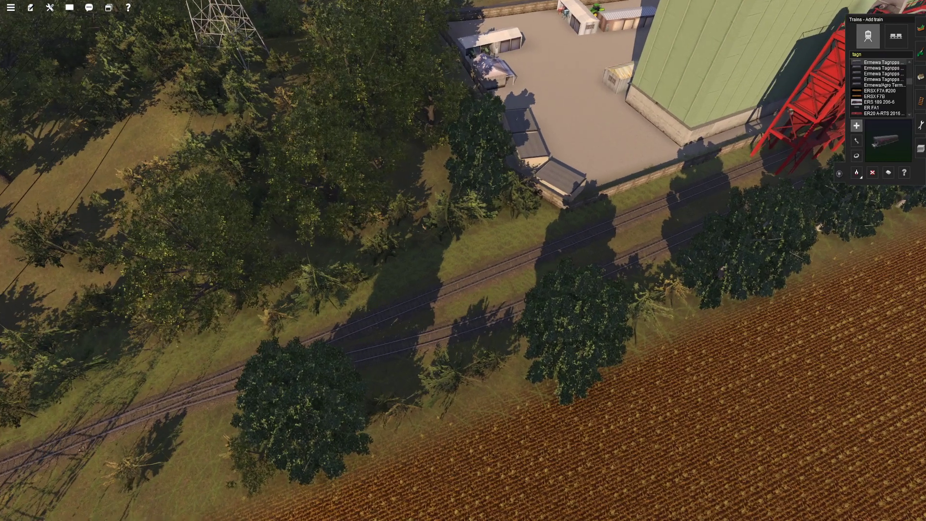
left_click(671, 180)
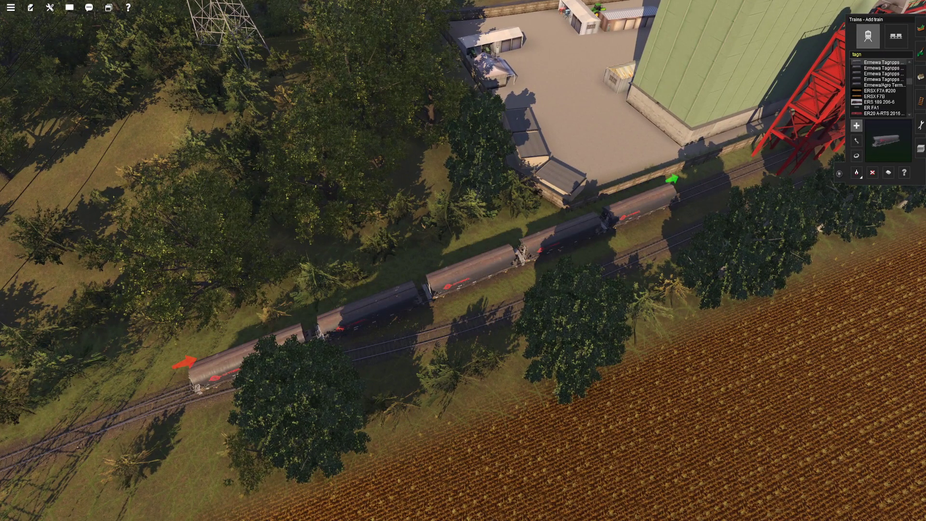
- Examine the placed wagons and the red loading structure that spans the track beside the silo
key("r")
key("Left")
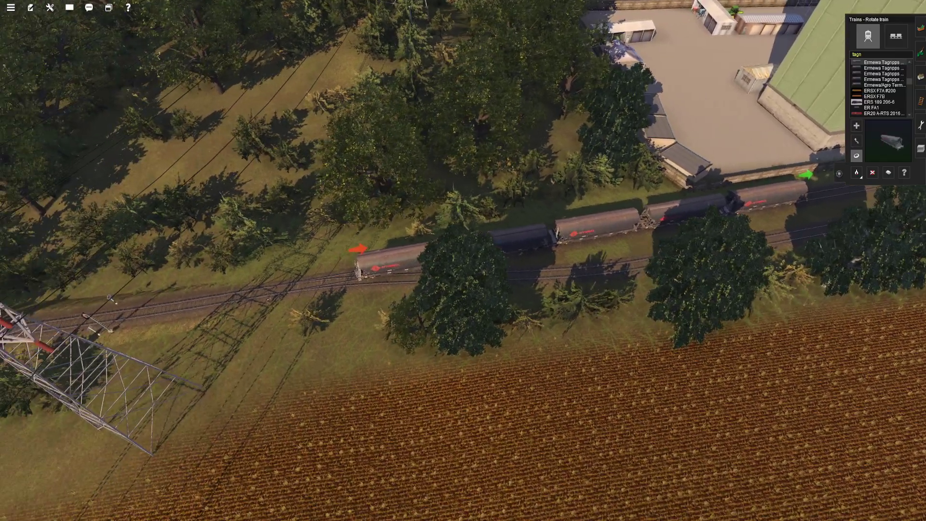
key("Right")
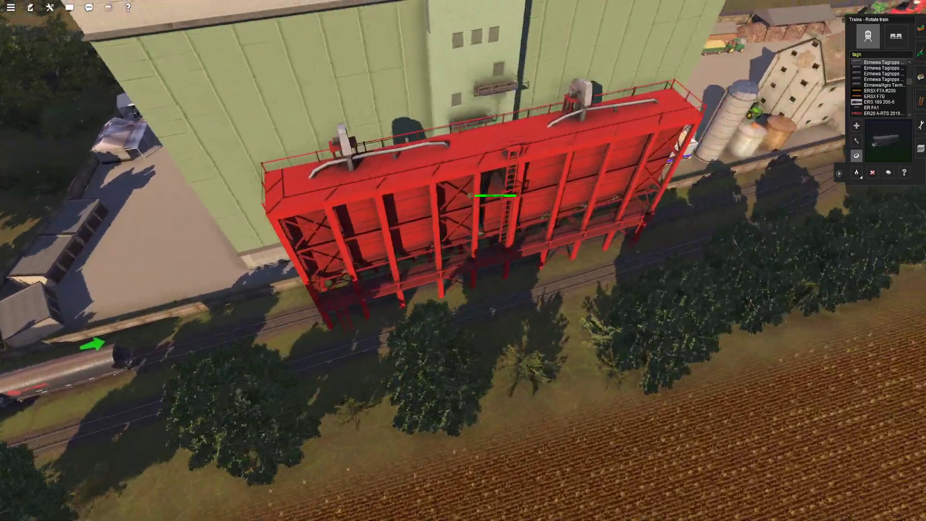
key("Left")
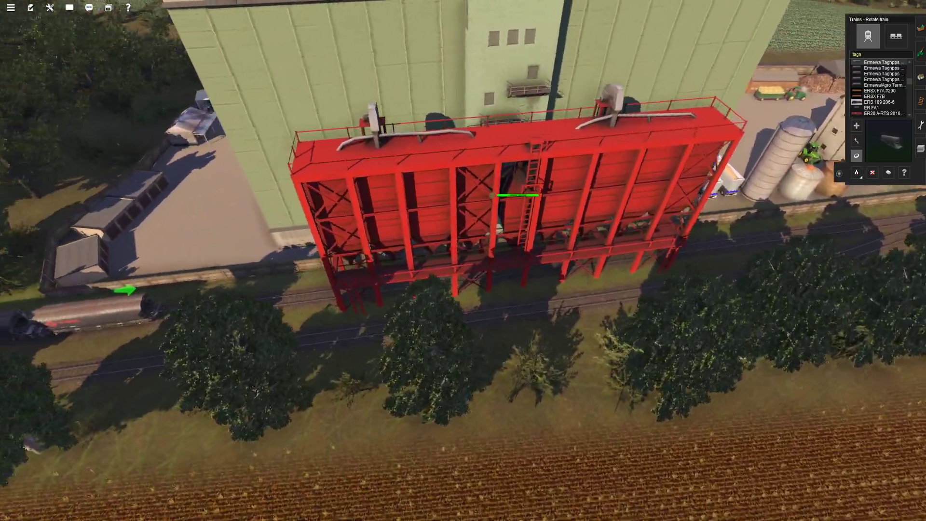
key("Left")
key("Up")
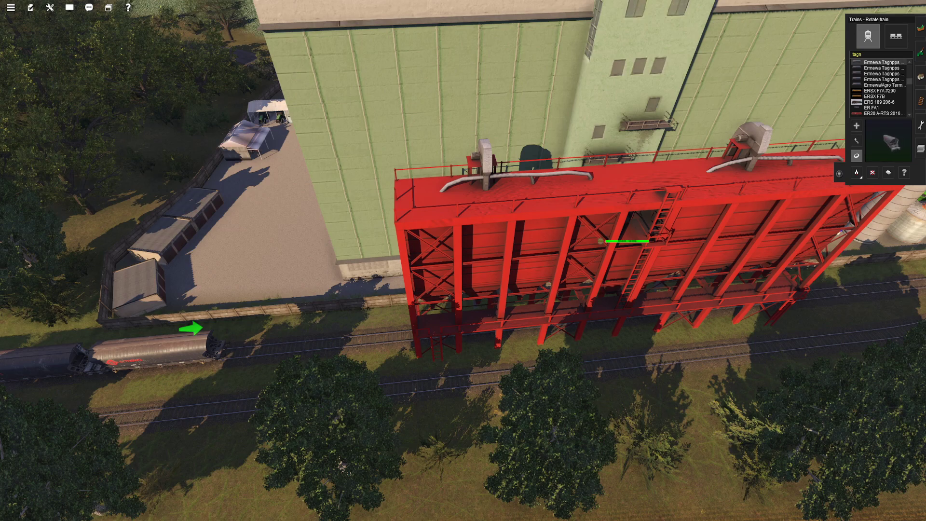
key("a")
key("Left")
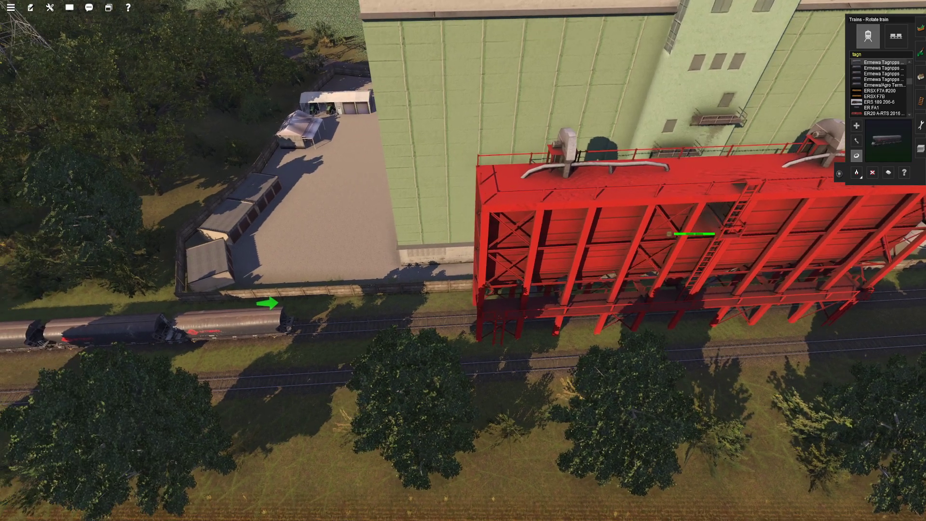
key("a")
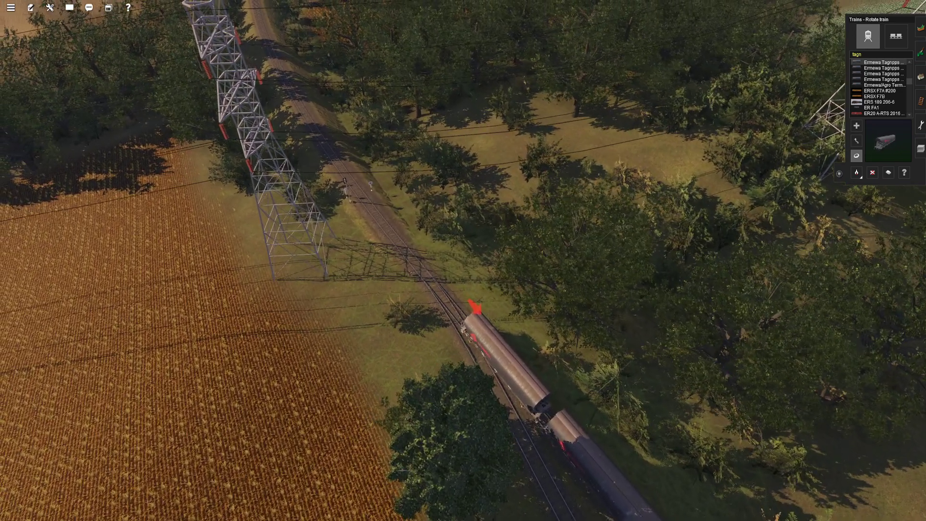
- Find the ZSSKC 751 056-3 SRT Kosice locomotive and place it on the track at the end of the wagons farthest from the silo
left_click(881, 54)
type("zsskc")
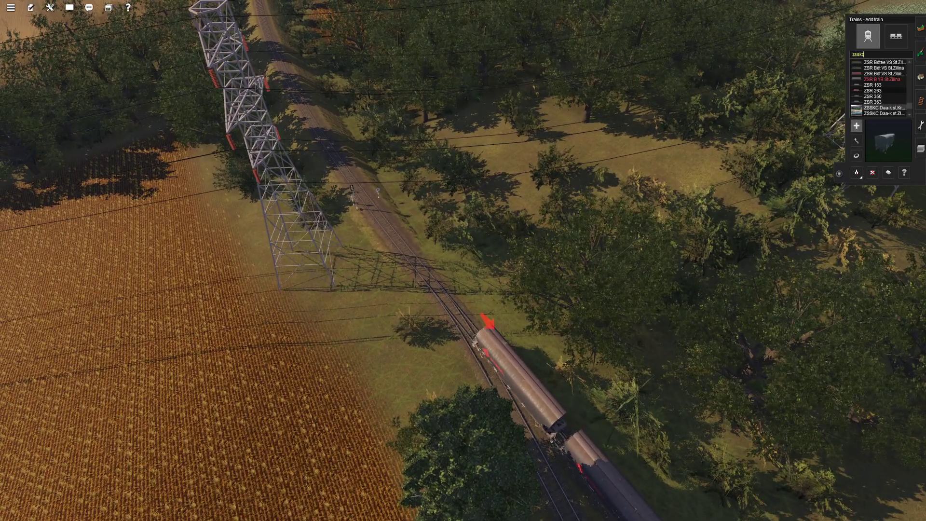
scroll(880, 92, "down", 5)
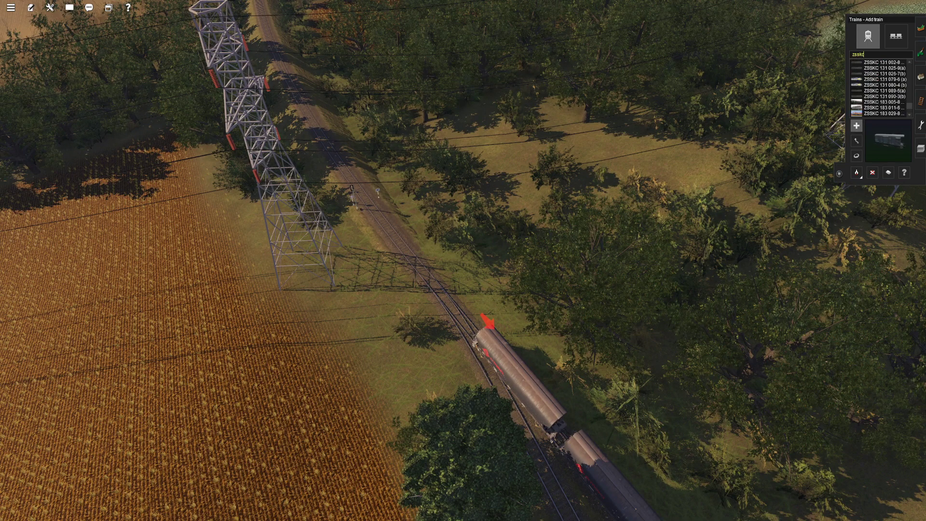
scroll(880, 102, "down", 10)
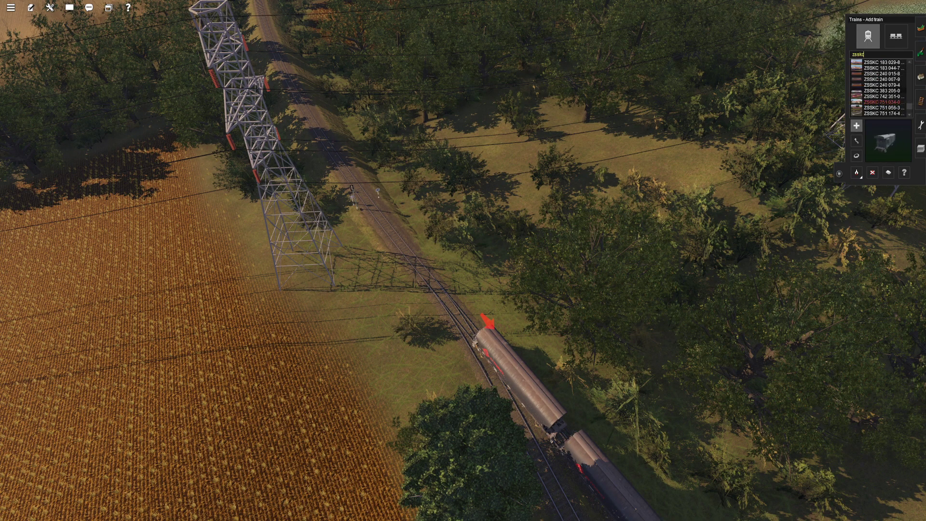
left_click(882, 73)
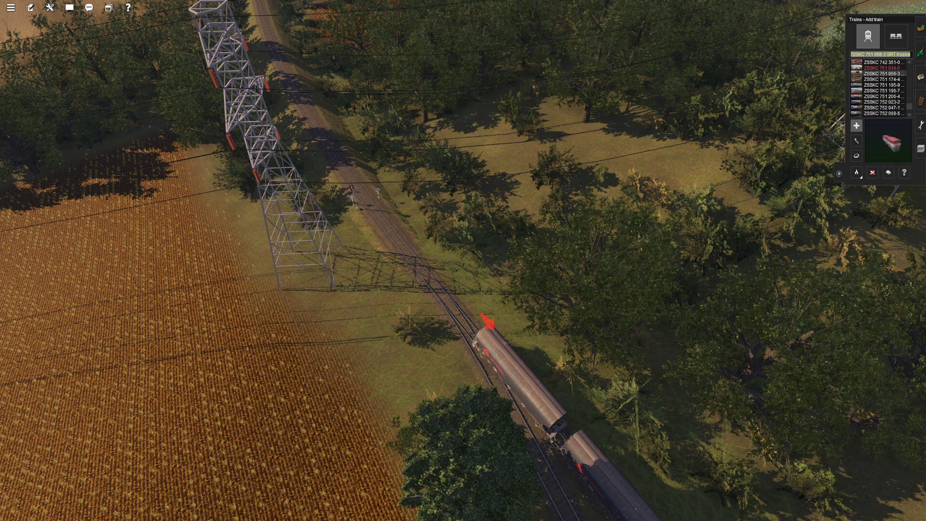
left_click(434, 270)
- Reverse the direction of the whole consist so that the locomotive is its front, and finish editing trains
left_click(896, 35)
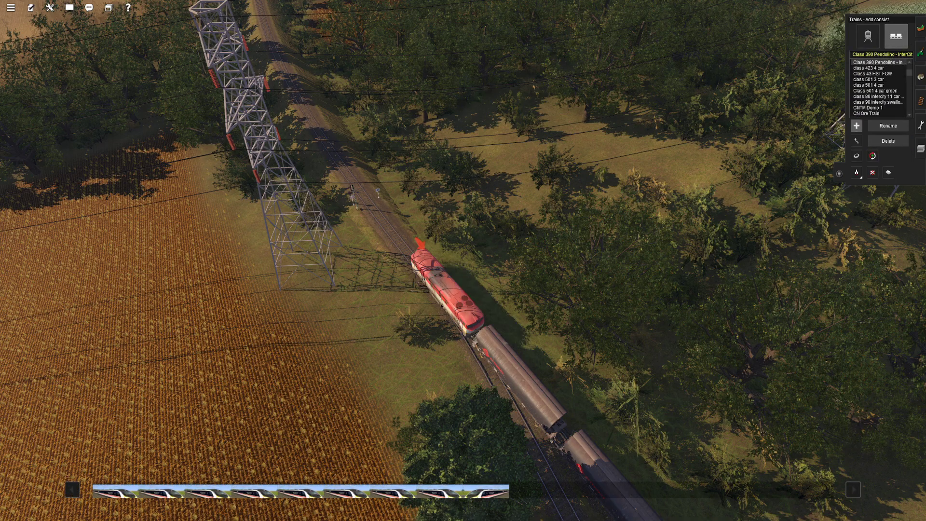
left_click(425, 260)
right_click(569, 328)
left_click(868, 36)
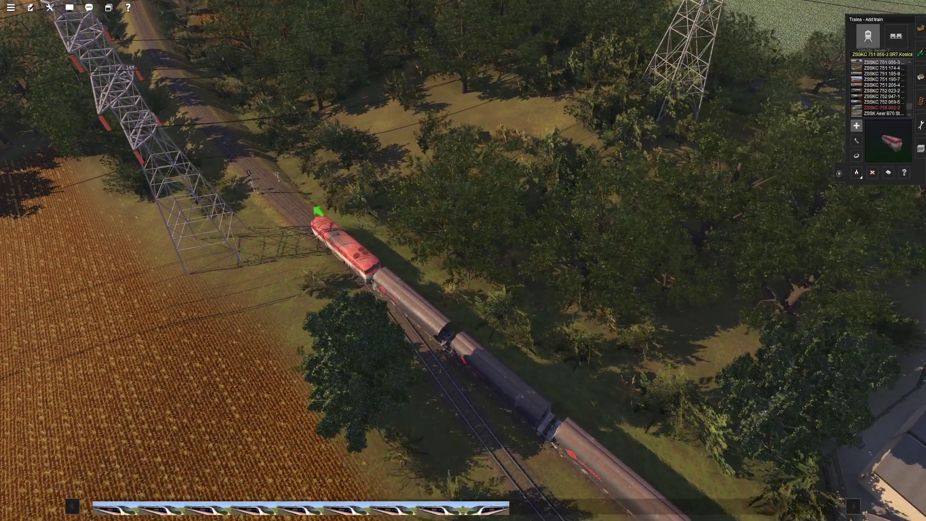
key("F7")
- Look over the assembled train and its position relative to the red loading structure
right_click(875, 432)
key("Left")
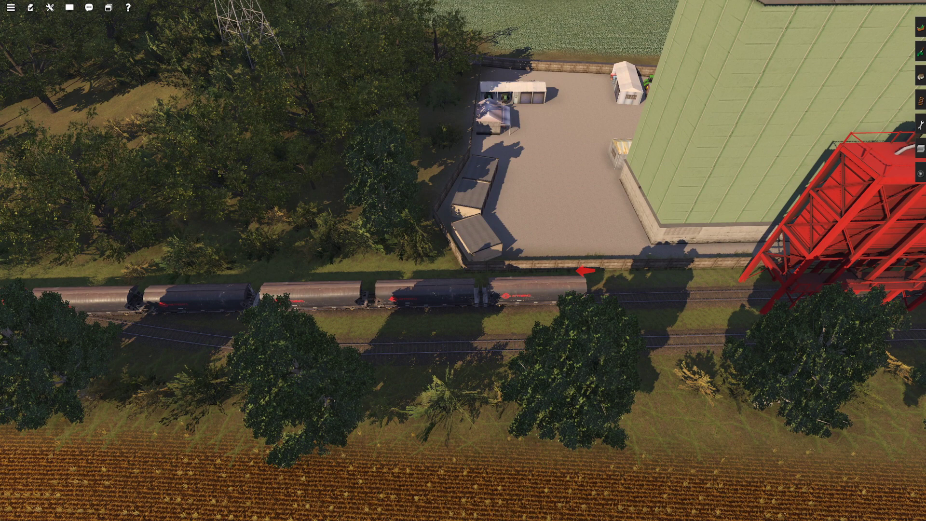
right_click_drag(434, 293, 419, 373)
scroll(464, 260, "up", 3)
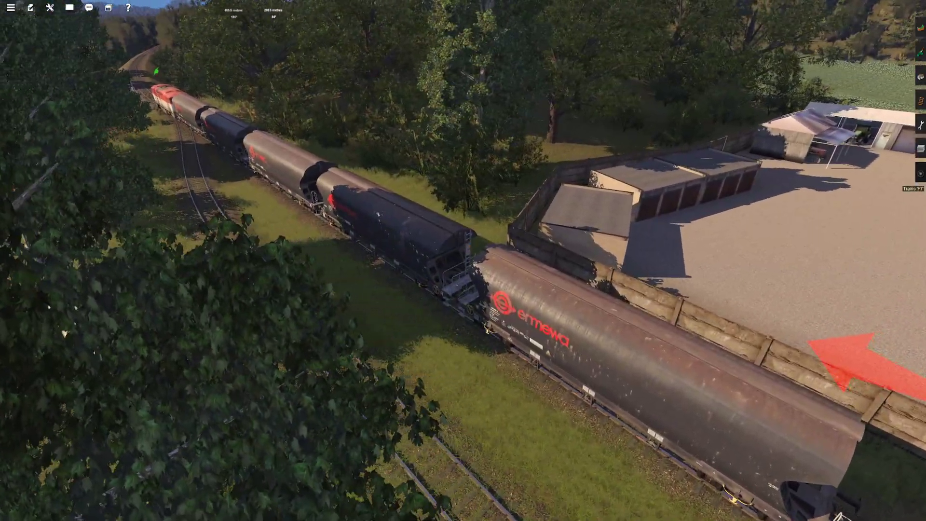
scroll(381, 217, "down", 3)
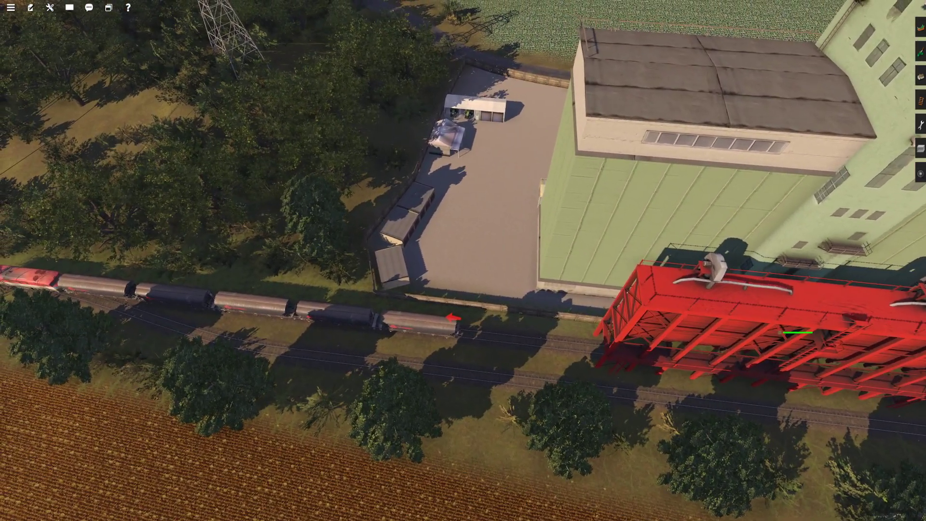
scroll(419, 373, "down", 3)
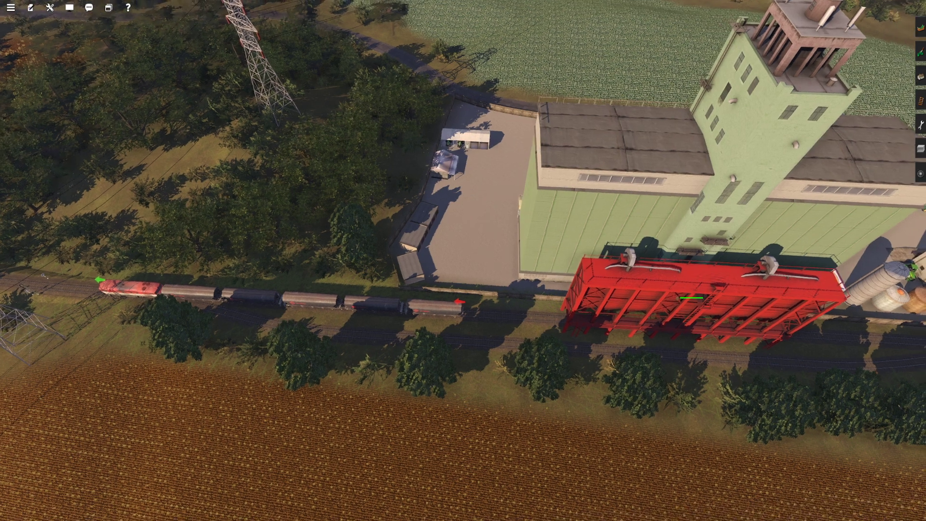
- Add an Objective Add rule to the session's rules
left_click(50, 7)
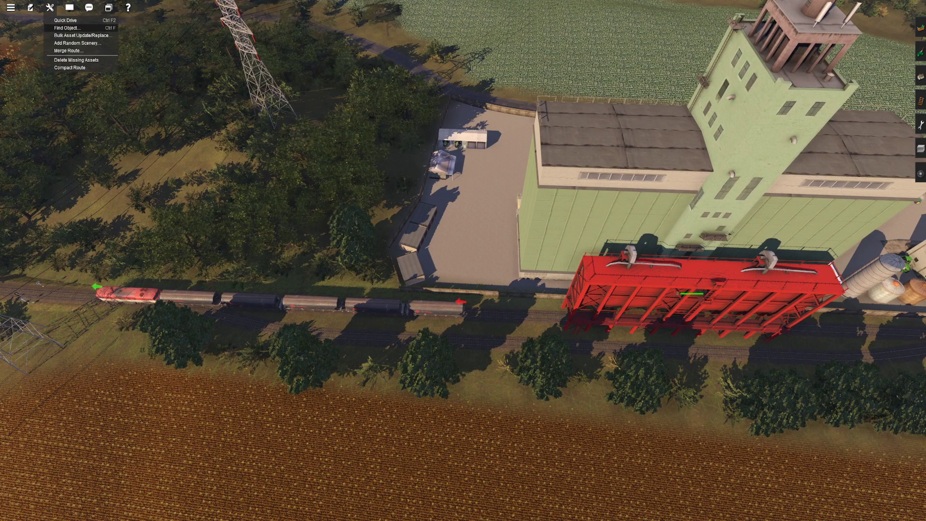
left_click(29, 7)
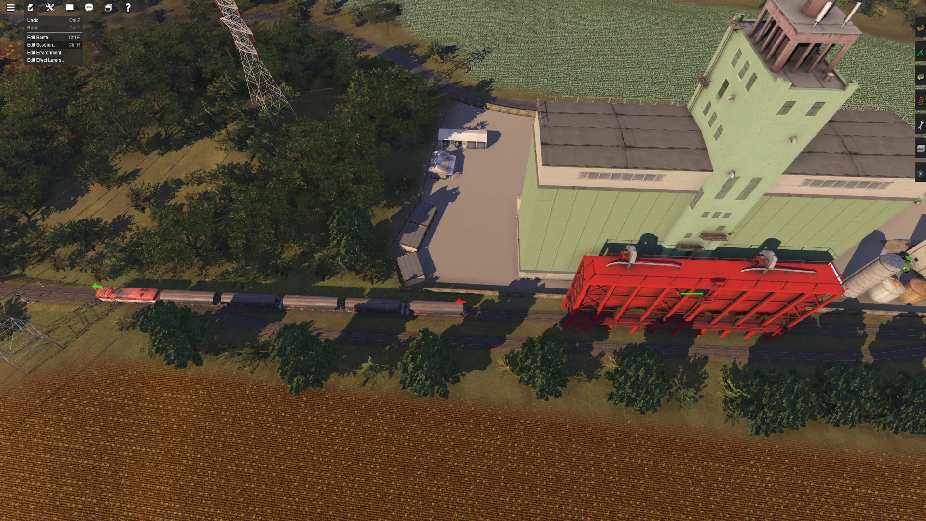
left_click(42, 44)
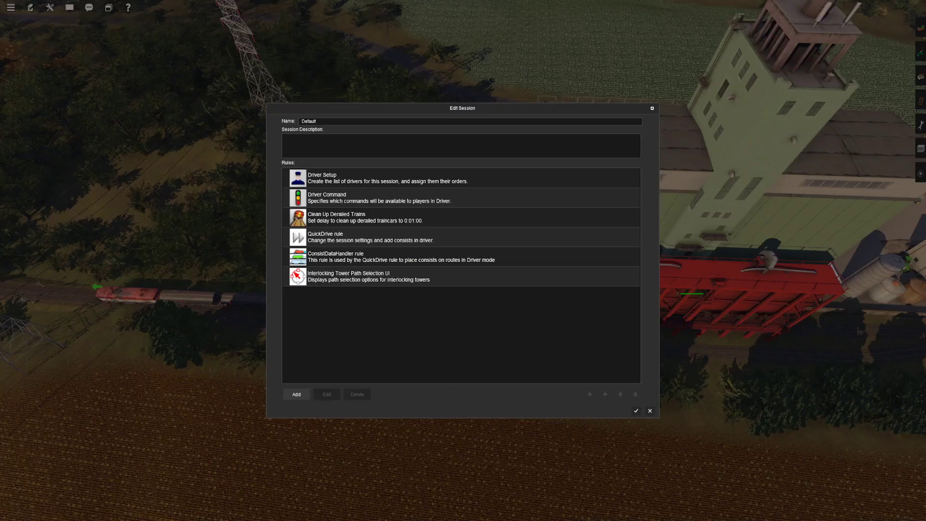
left_click(461, 178)
key("ctrl+a")
key("ctrl+d")
left_click(296, 394)
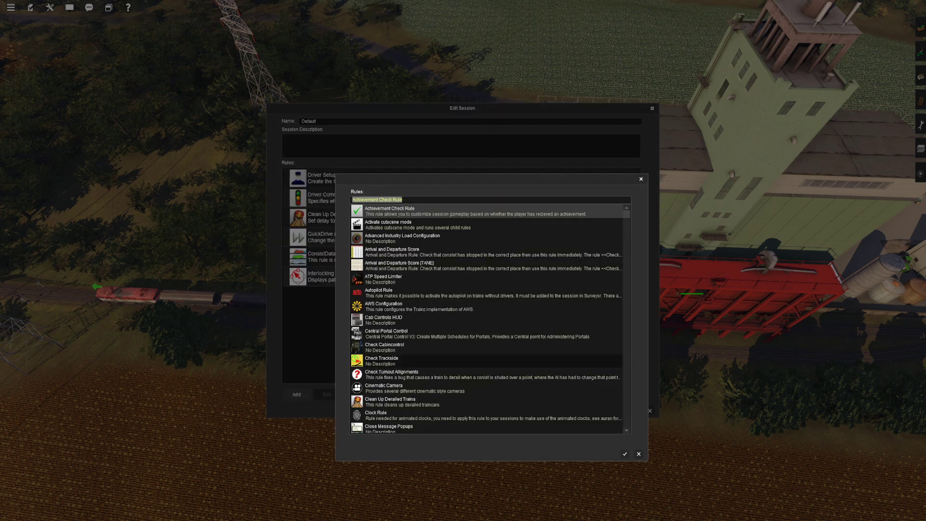
type("obje")
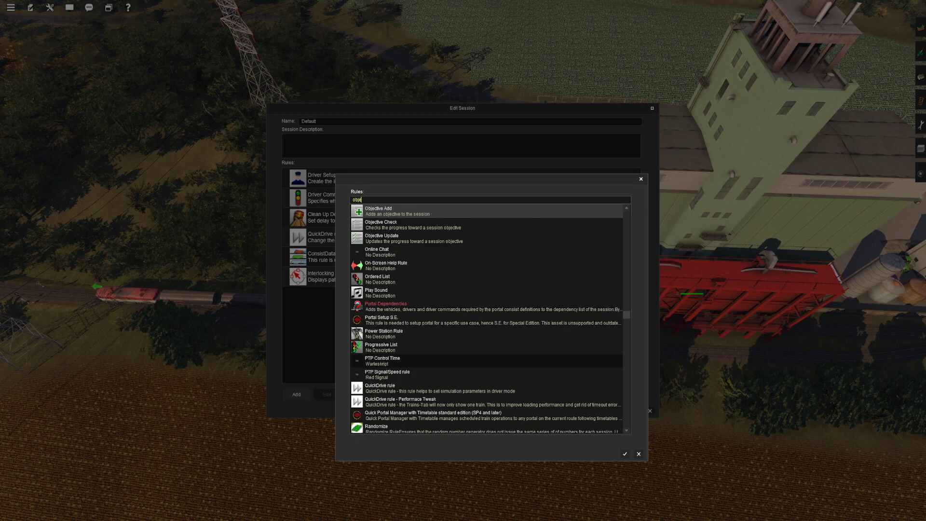
key("Return")
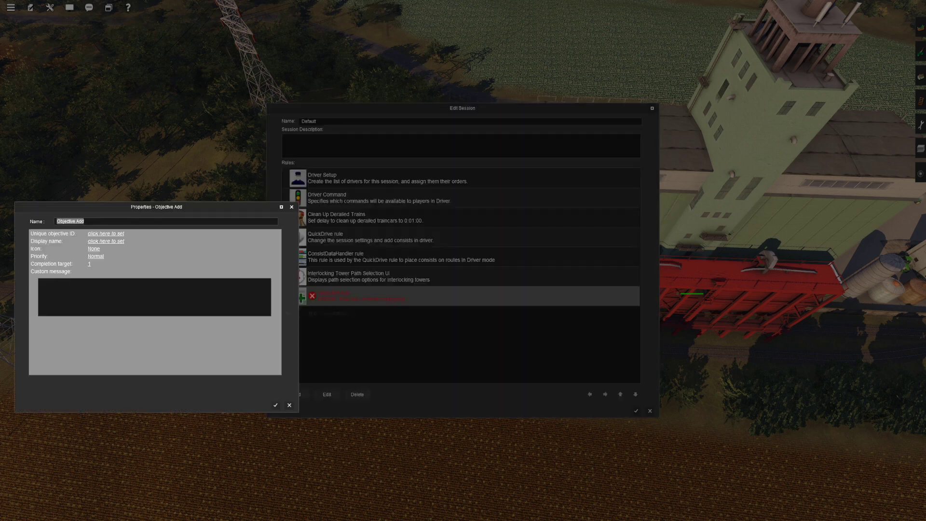
- Set the new objective's unique ID to 01 and its display name to "Load The Train"
left_click(41, 282)
left_click(106, 234)
type("01")
key("Return")
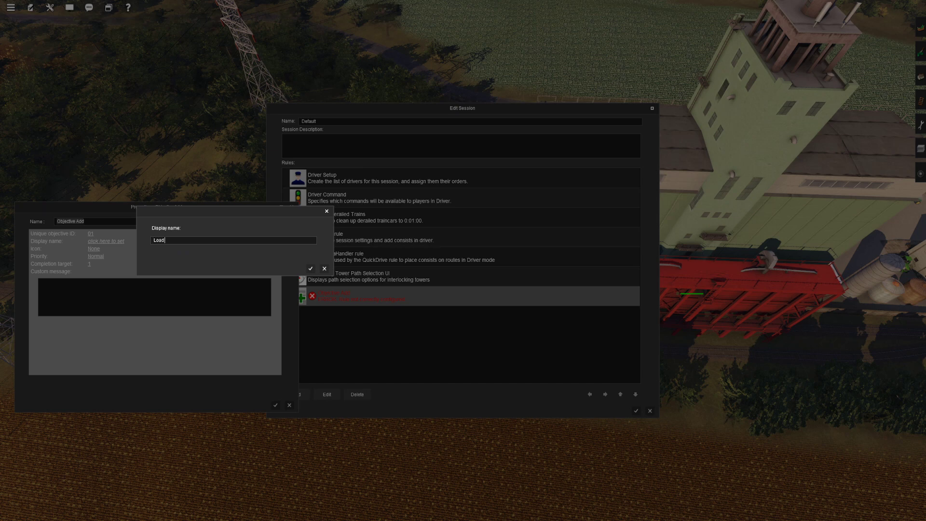
type("rain")
key("Return")
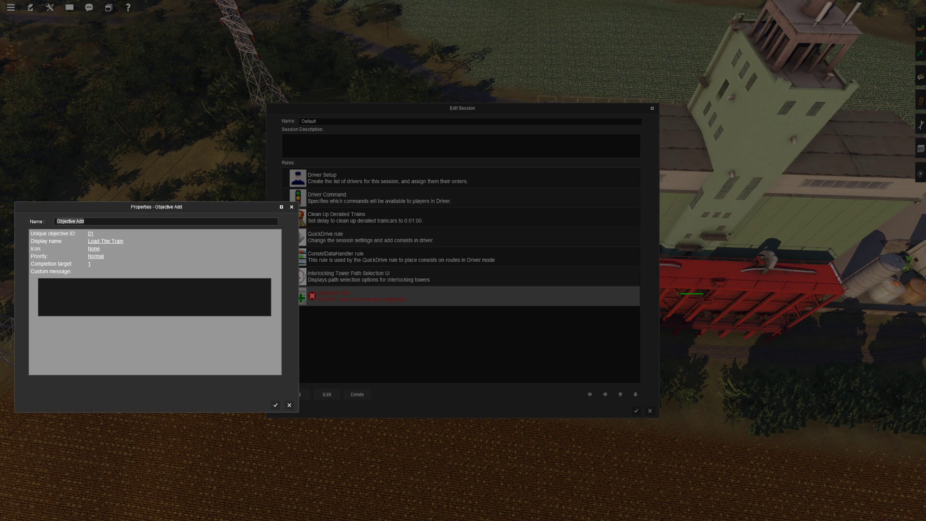
- Give the objective the Load icon and keep its priority at Normal
left_click(93, 249)
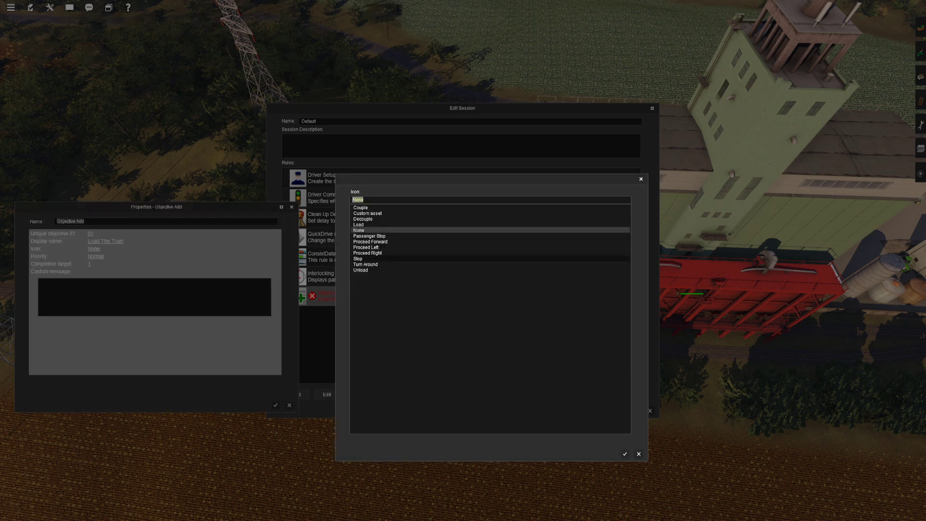
key("Up")
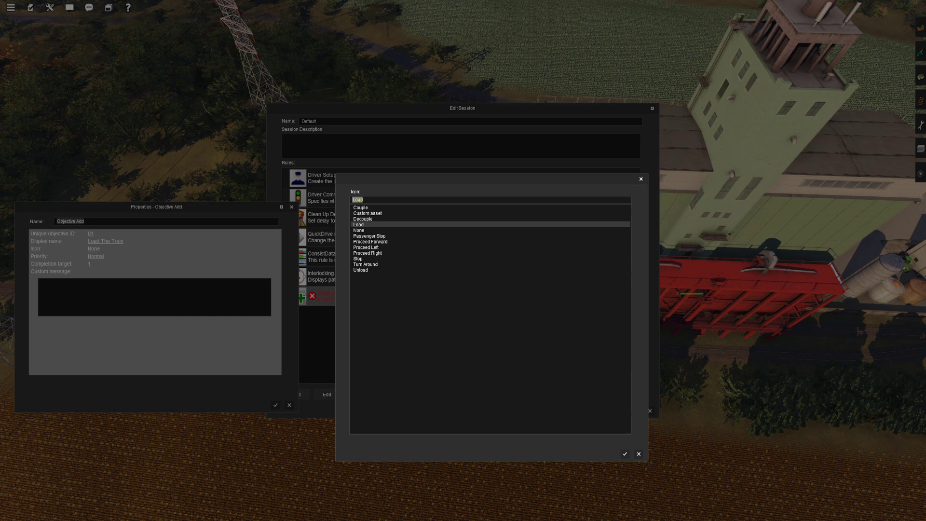
key("Return")
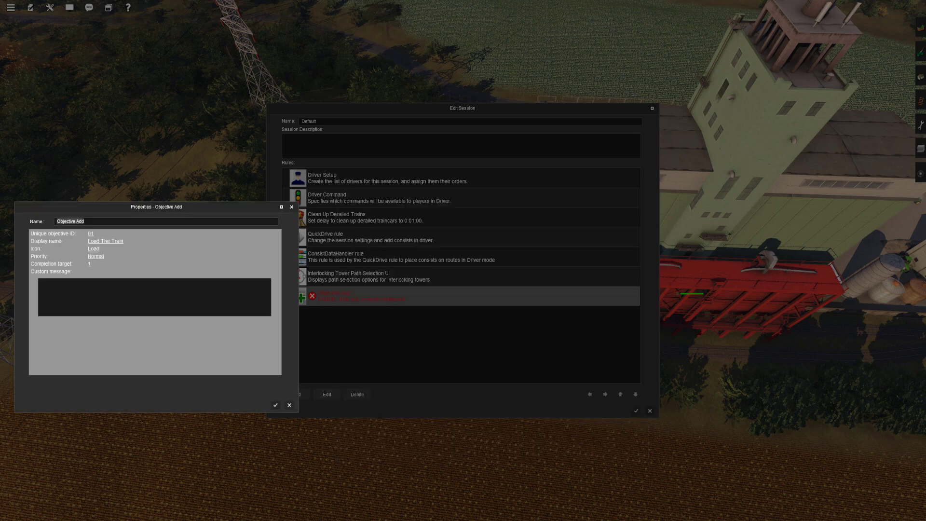
left_click(95, 256)
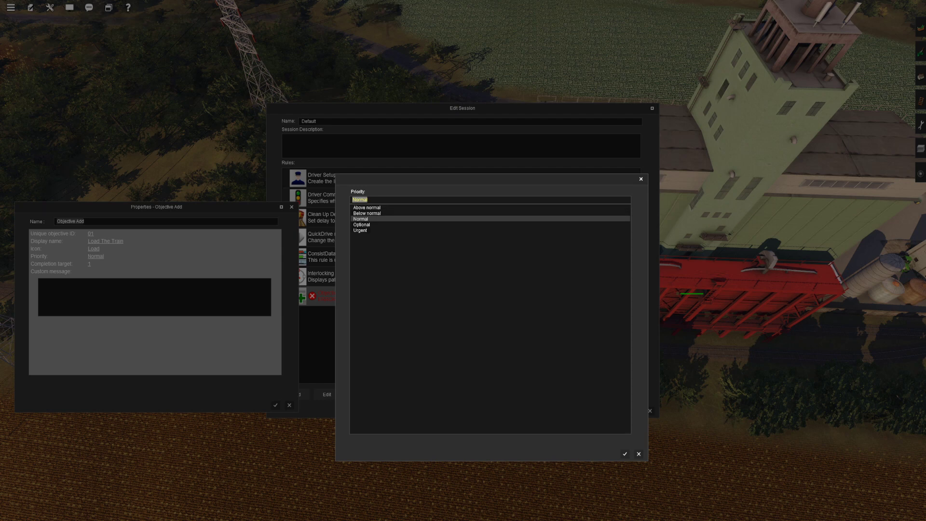
key("Return")
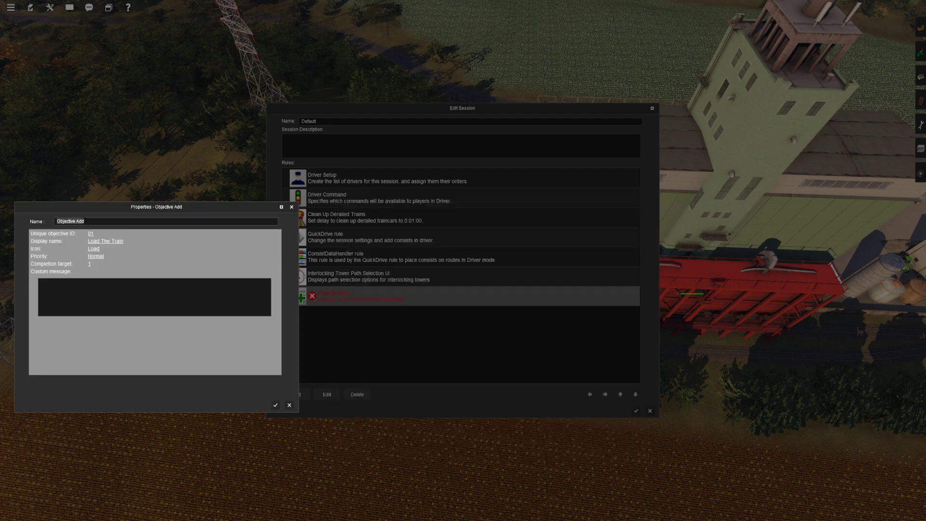
- Keep the objective's completion target at 1 and enter the custom message "Load the train with grain at the granary behind you."
left_click(89, 264)
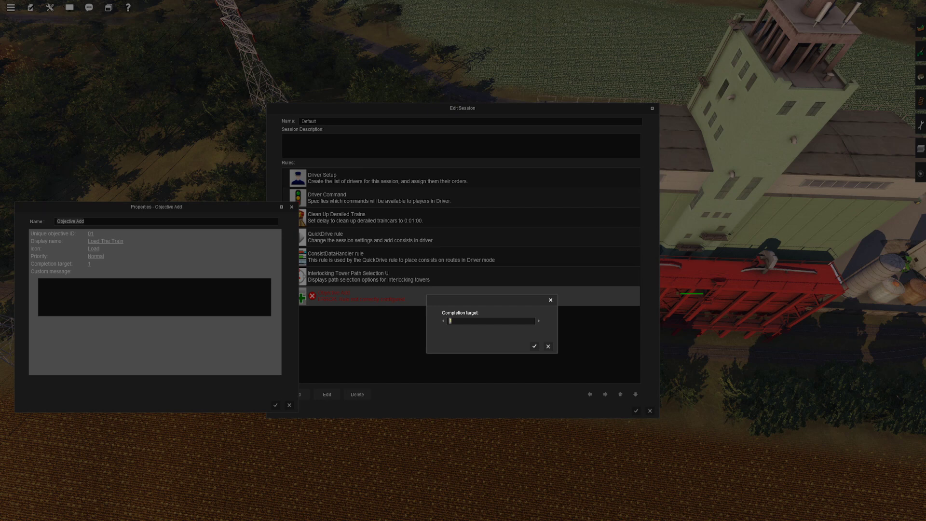
key("Return")
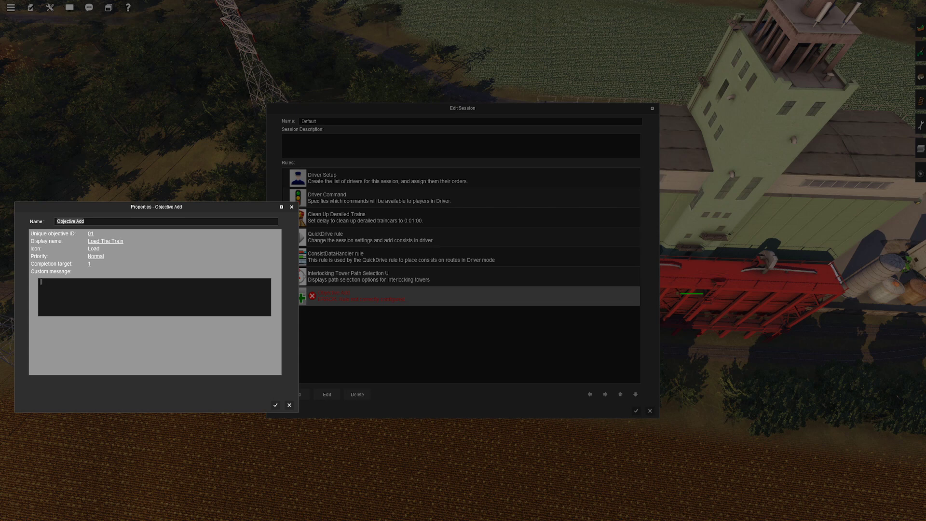
left_click_drag(156, 207, 477, 212)
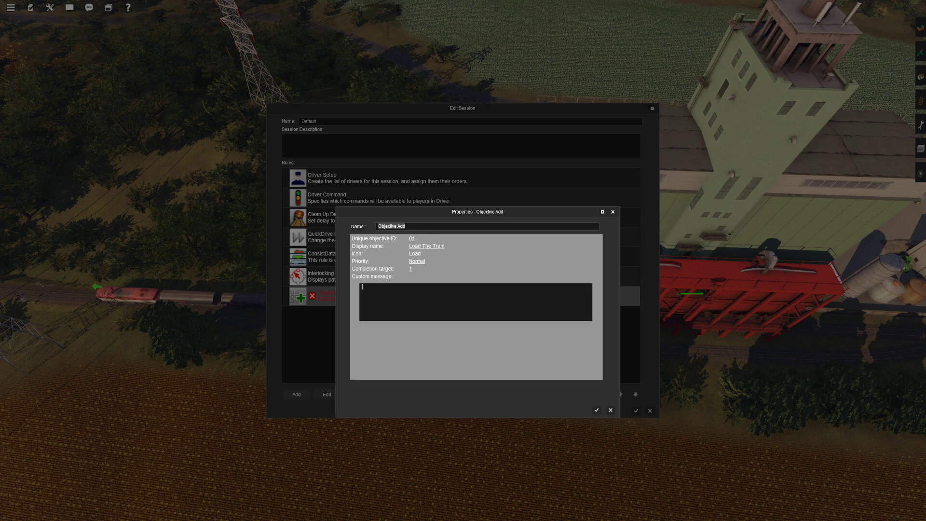
type("d the train with grain at the granary behind you.")
key("Return")
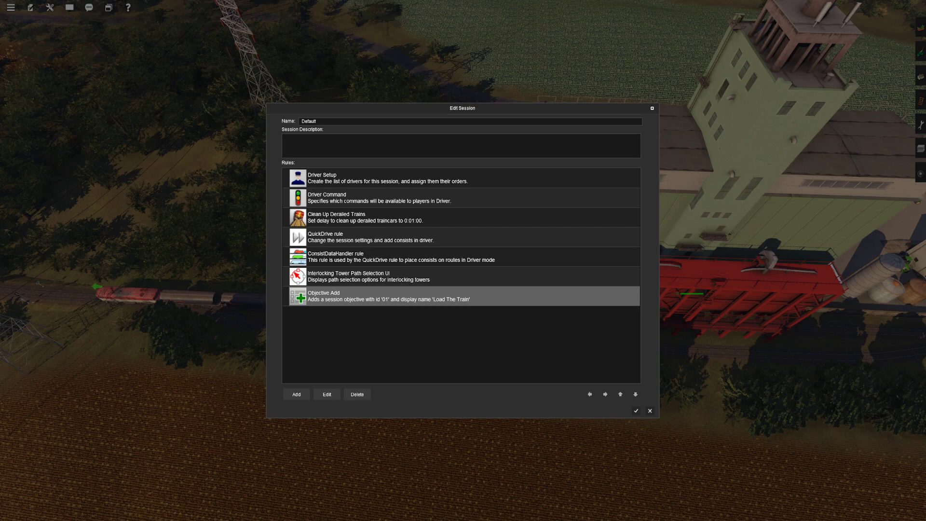
key("Left")
key("Right")
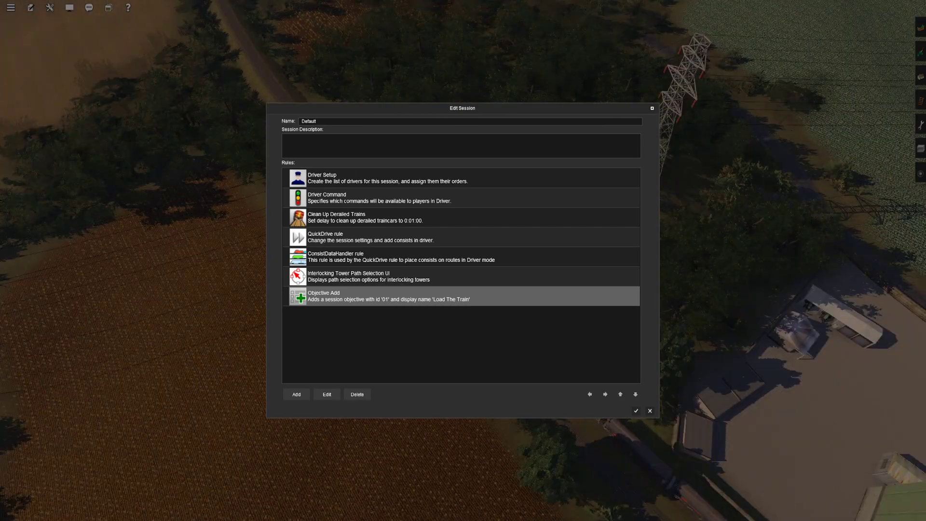
key("Right")
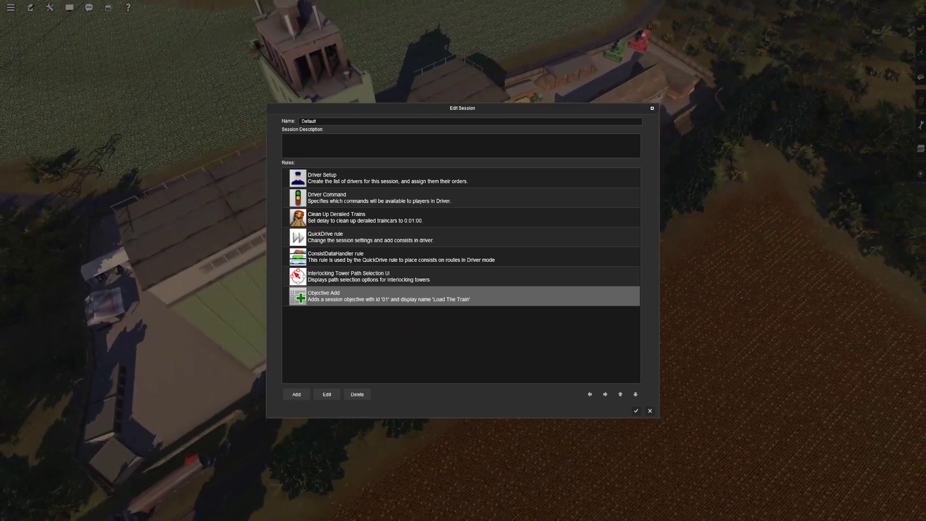
key("Left")
key("Left")
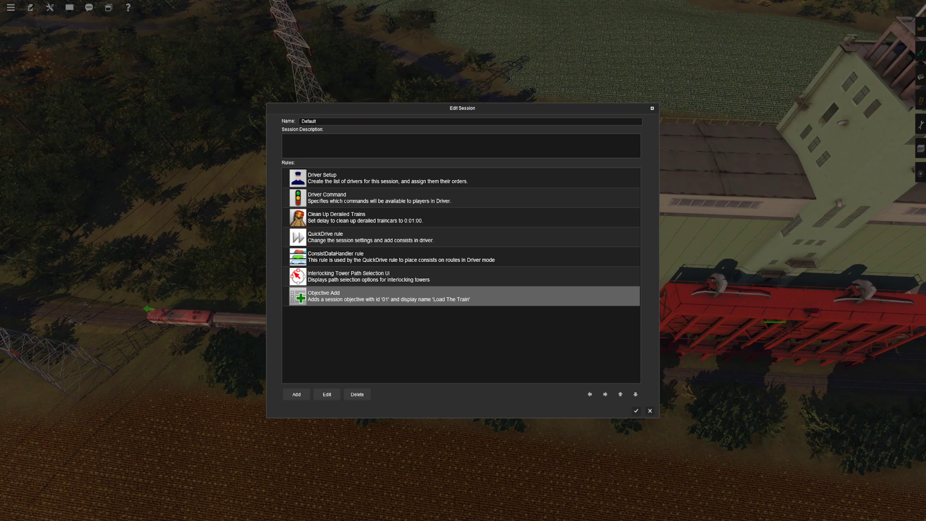
key("Escape")
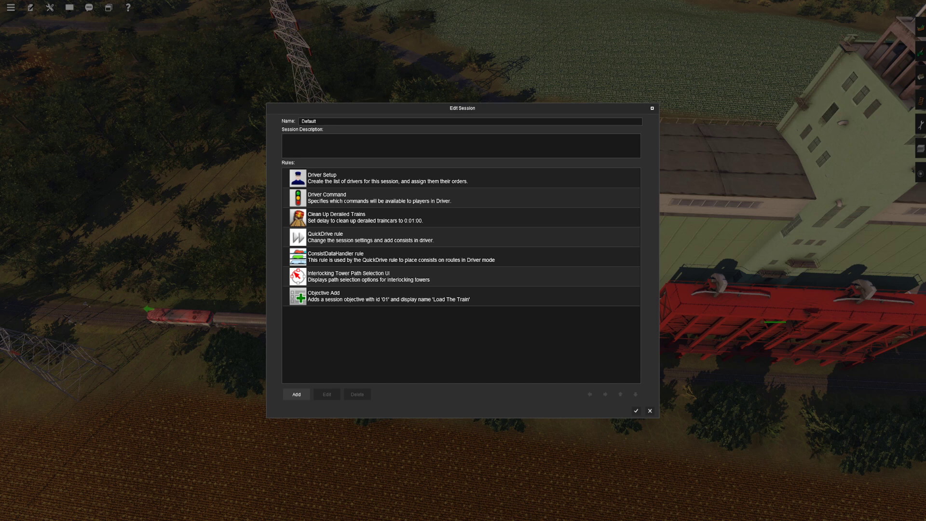
- Add a Resource Check rule to the session's rules
left_click(296, 394)
type("resource")
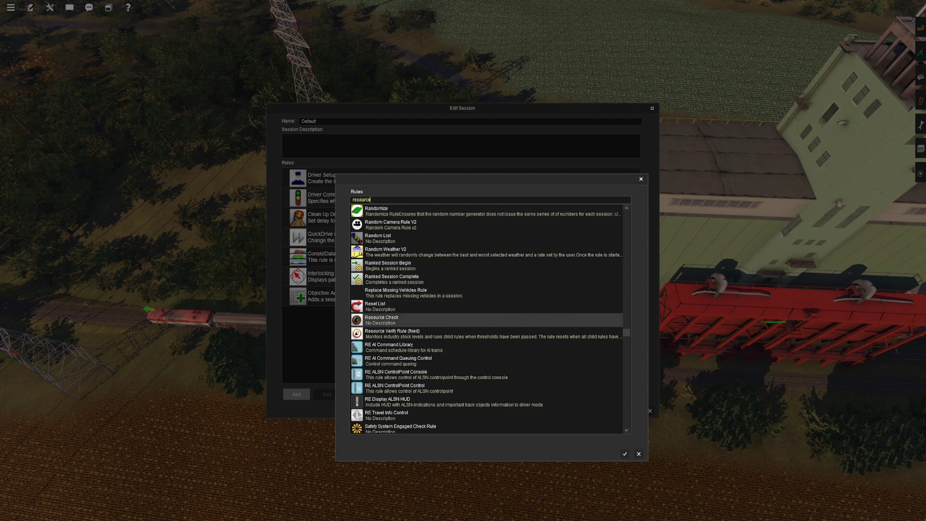
key("Return")
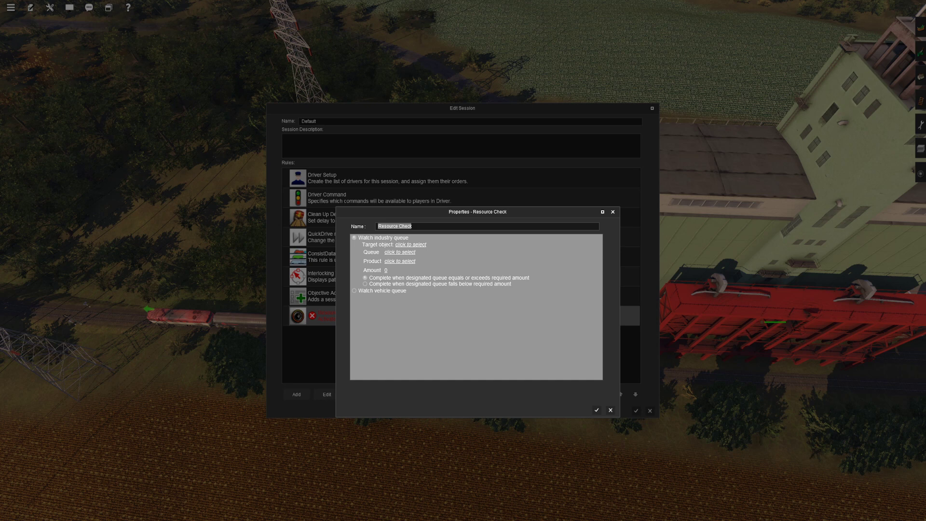
left_click(354, 291)
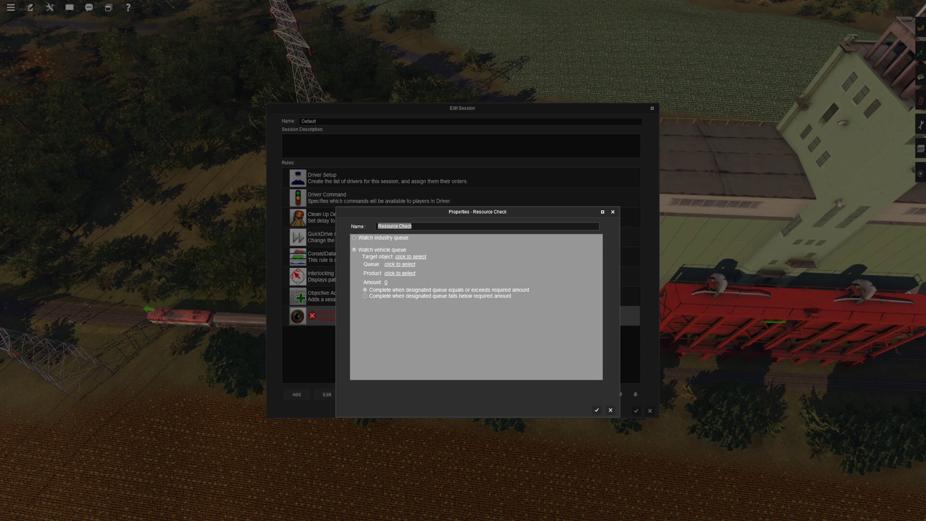
left_click(354, 237)
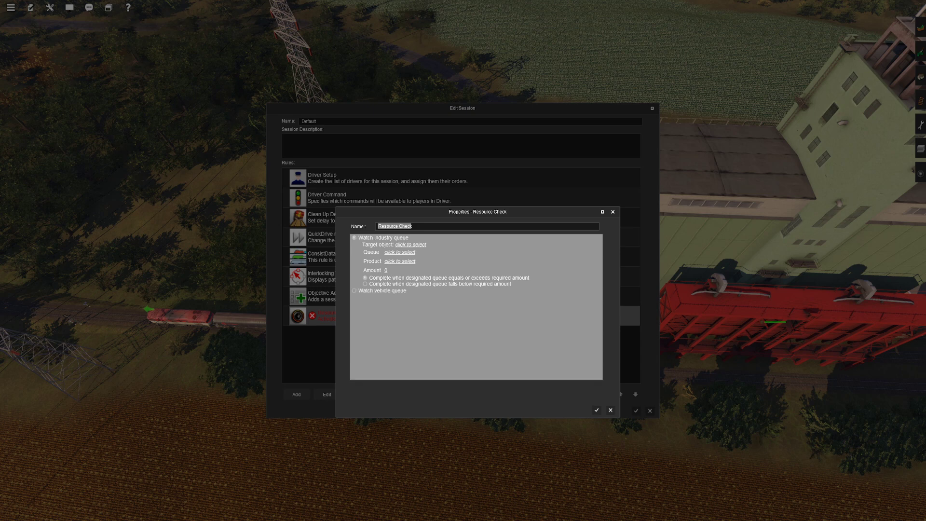
left_click(410, 245)
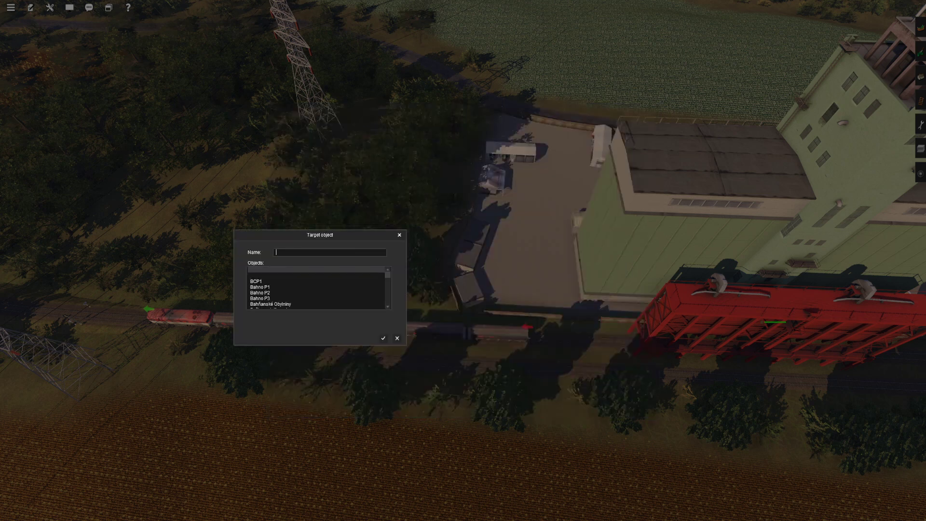
left_click(270, 304)
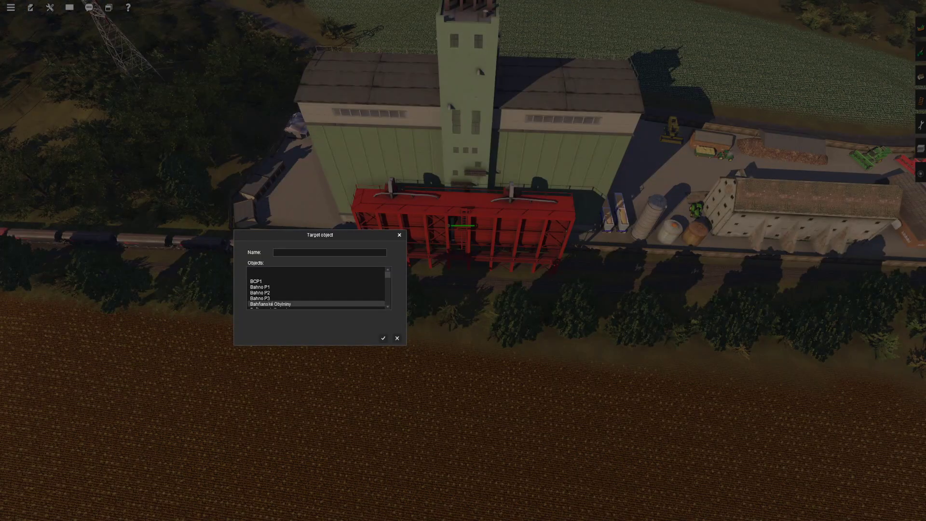
key("Return")
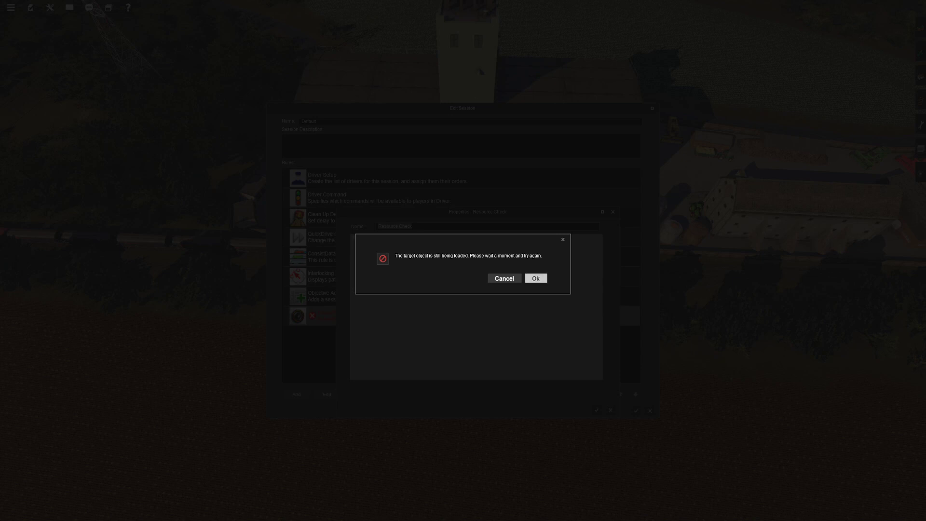
left_click(535, 279)
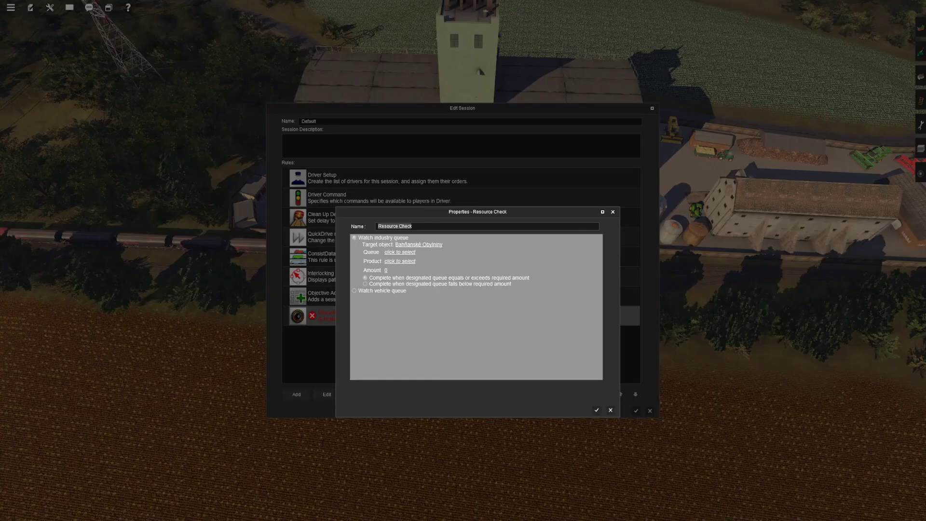
left_click(400, 252)
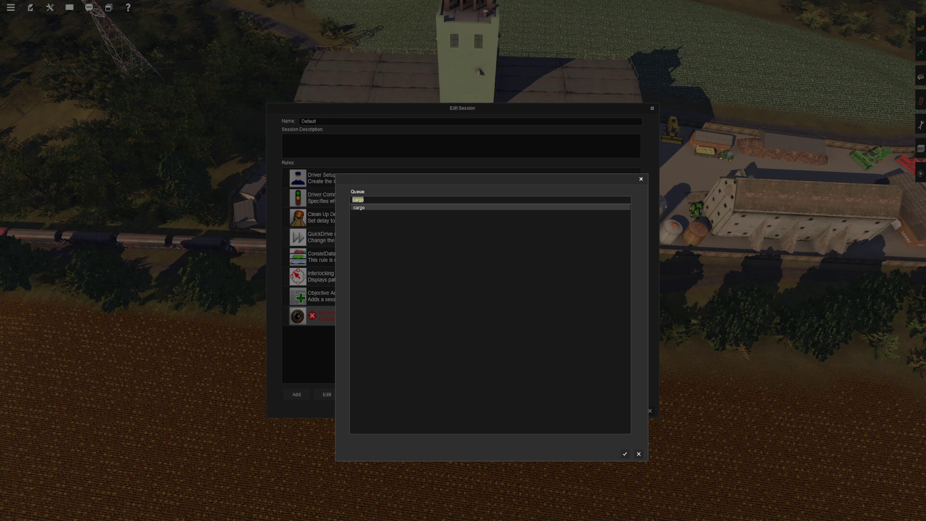
key("Escape")
key("Escape")
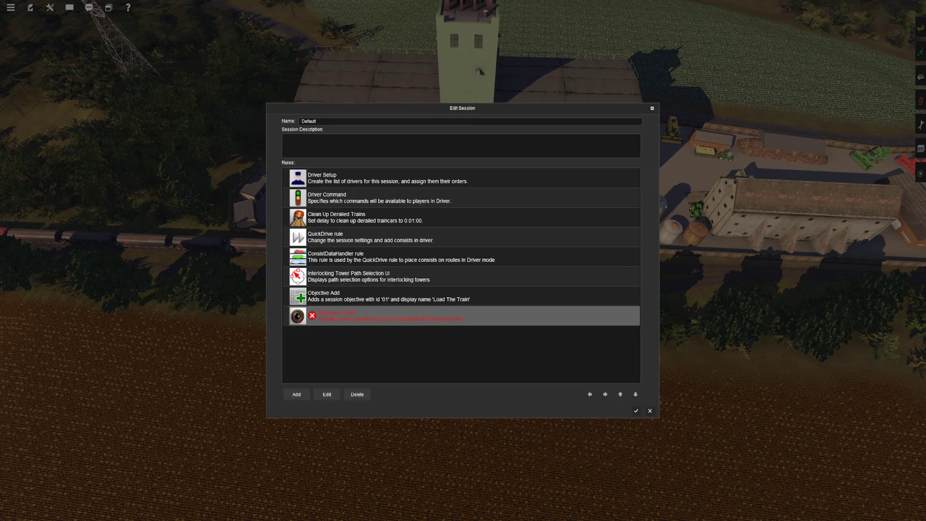
key("Escape")
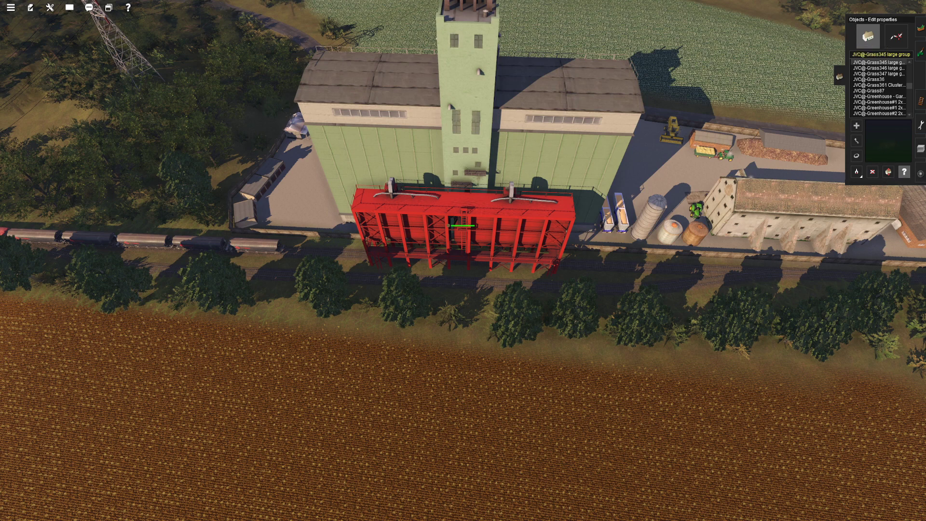
- Examine the production settings of the Bahňanské Obylniny silo industry and the queue setup of Fidlex S.R.O - Cement Unload
left_click(462, 225)
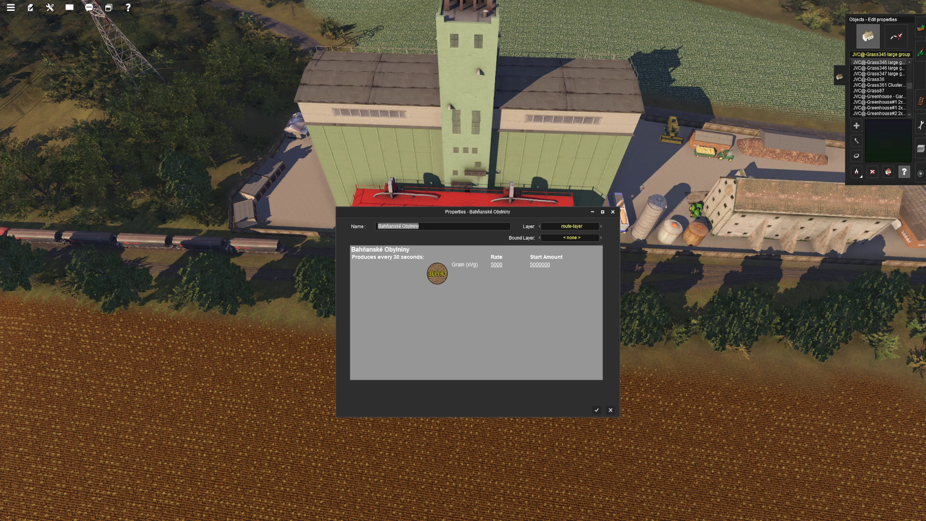
key("Up")
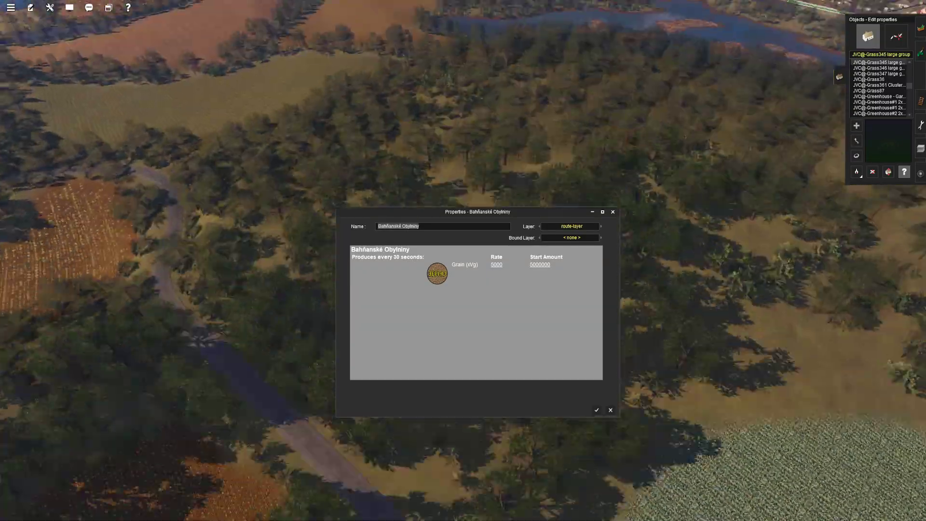
key("Up")
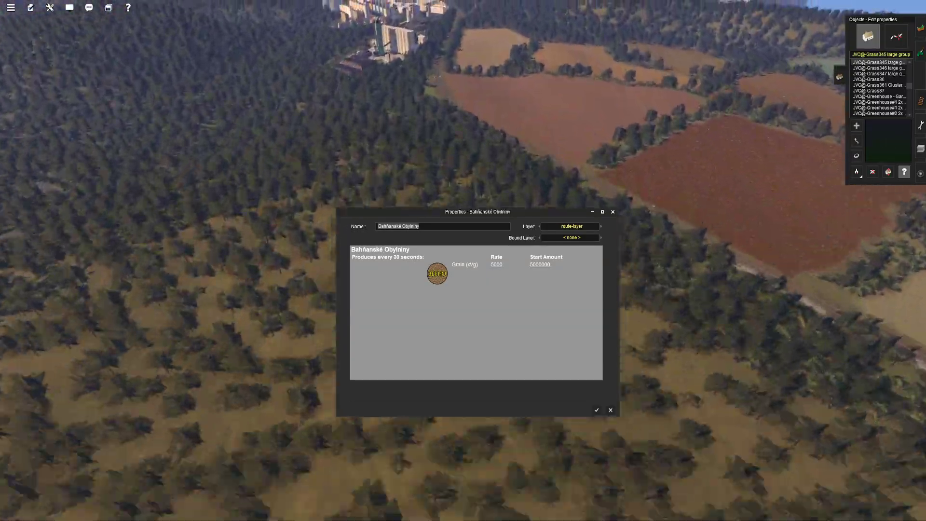
key("Up")
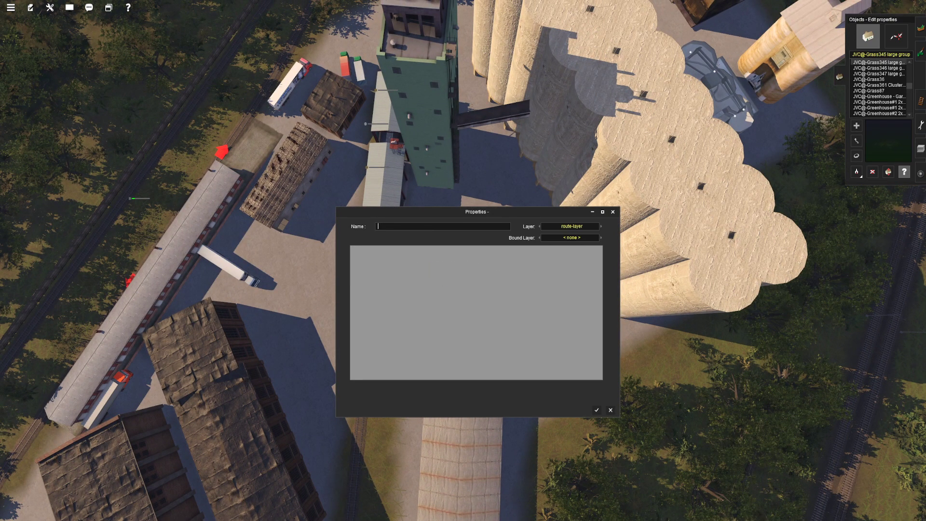
key("Down")
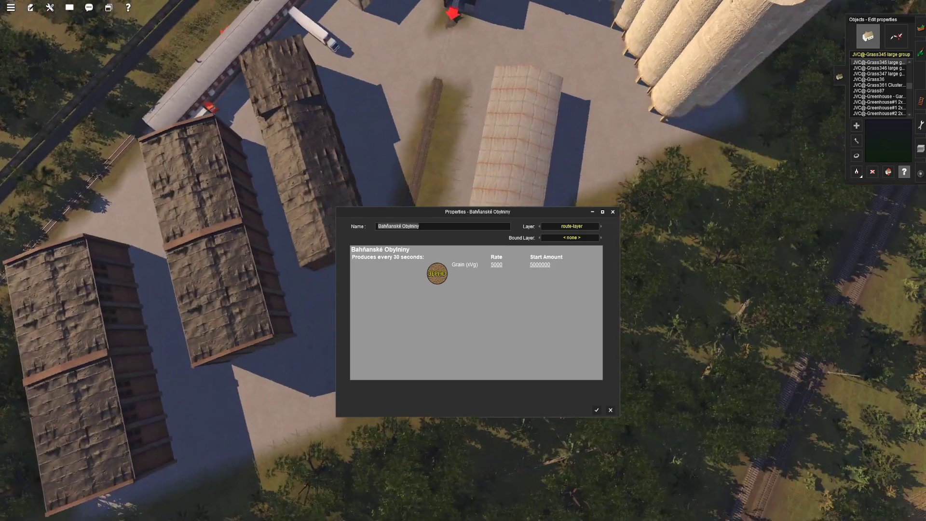
key("Up")
key("Down")
key("Left")
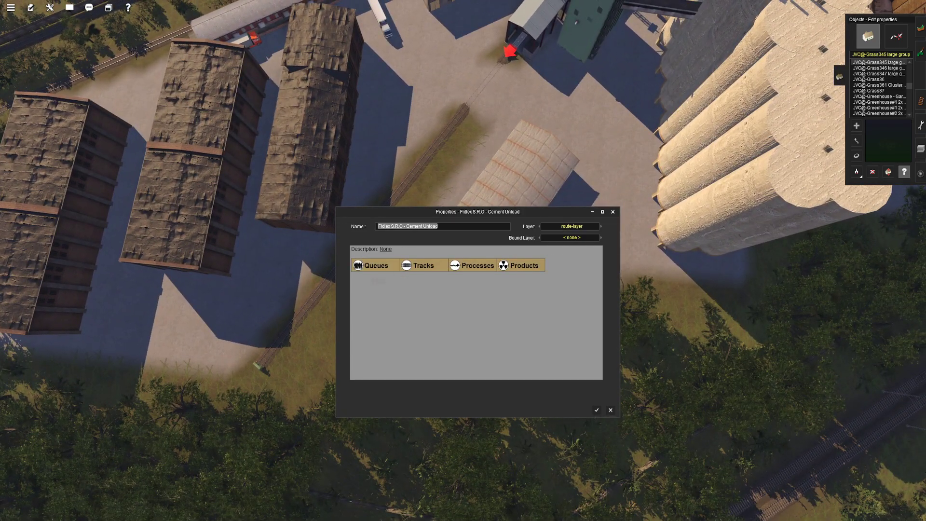
scroll(476, 313, "down", 3)
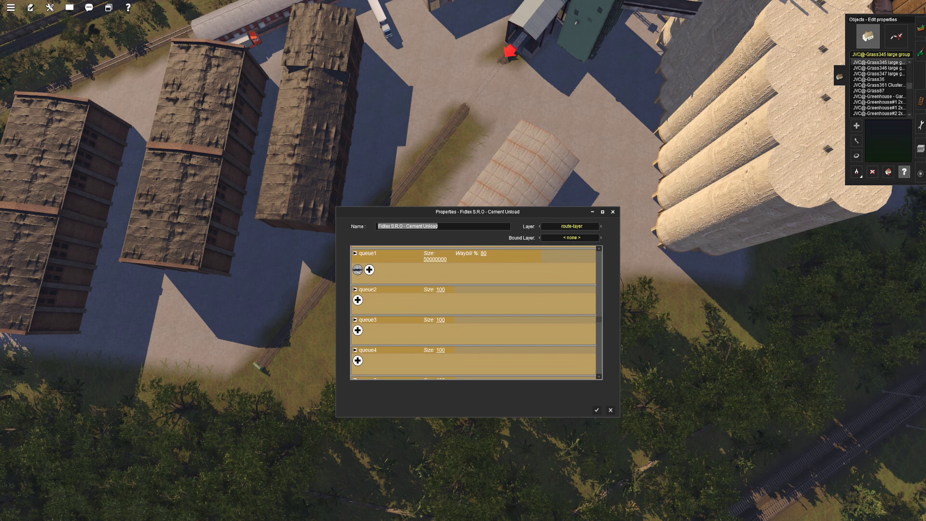
scroll(476, 312, "up", 1)
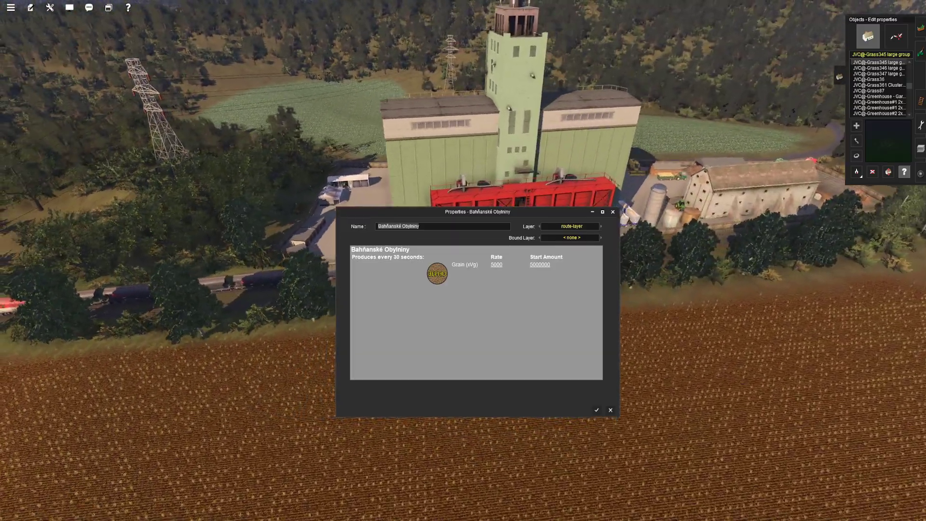
key("Escape")
- Reopen the session's Resource Check rule and set its industry queue to cargo and its product to Grain (xVg)
left_click(30, 8)
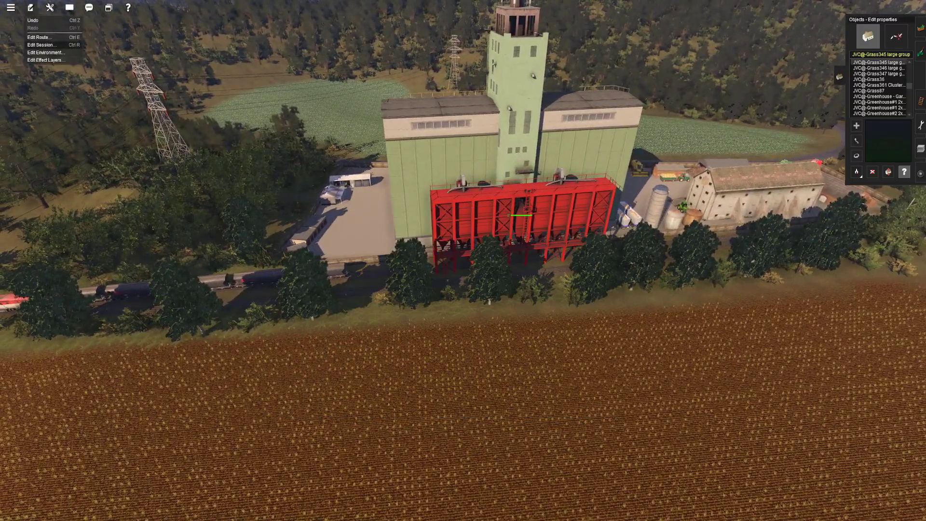
left_click(43, 45)
double_click(386, 315)
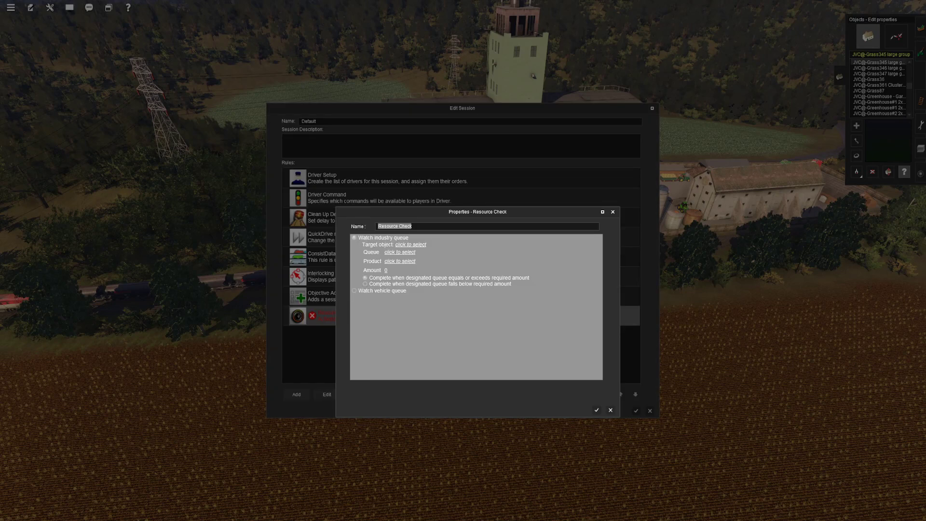
left_click(400, 252)
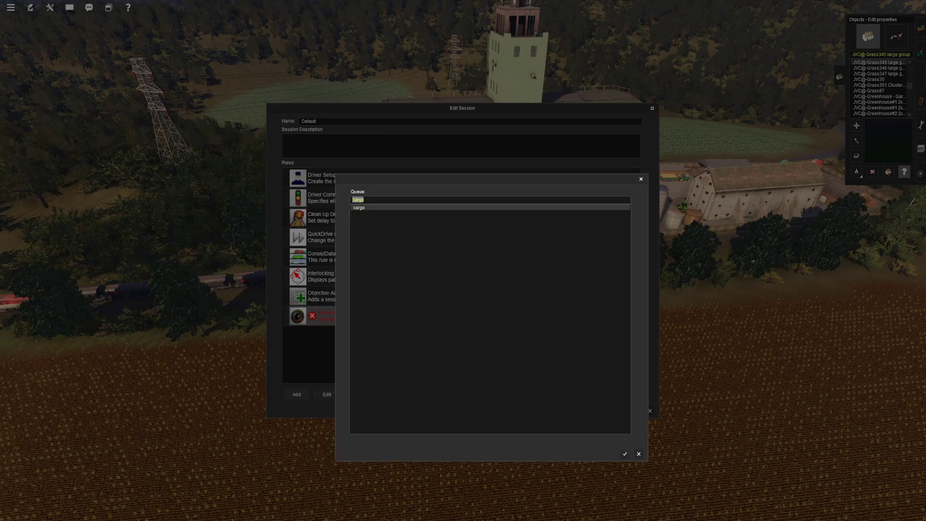
key("Return")
left_click(364, 213)
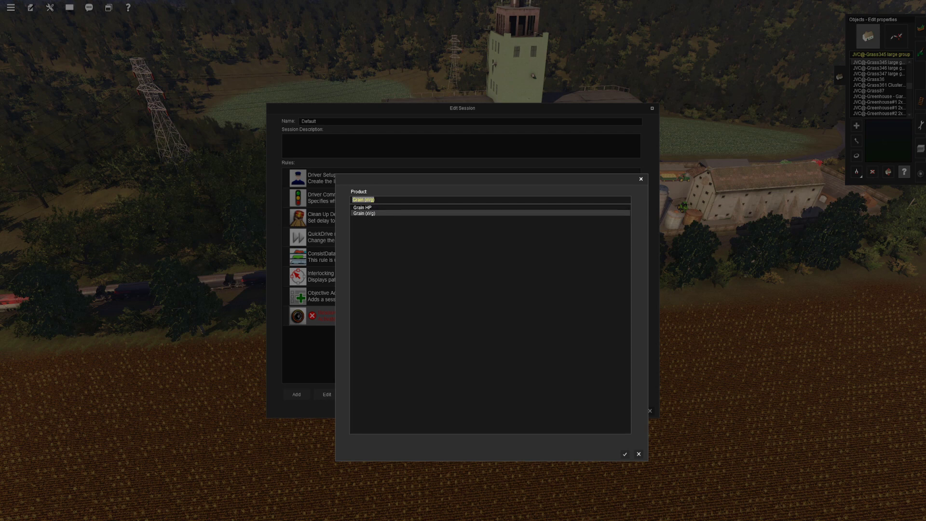
key("Return")
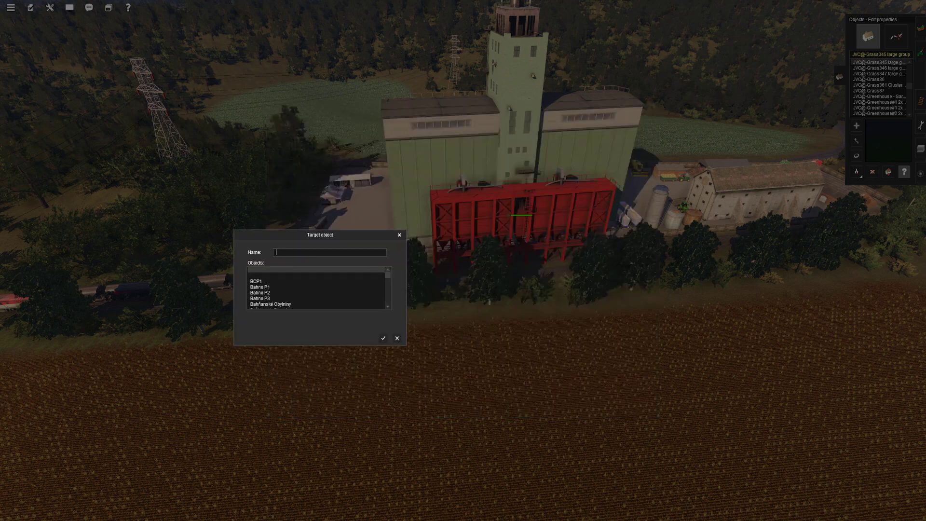
- Target the Bahňanské Obylniny industry in the Resource Check rule and set the required amount to 35000
left_click(271, 304)
key("Return")
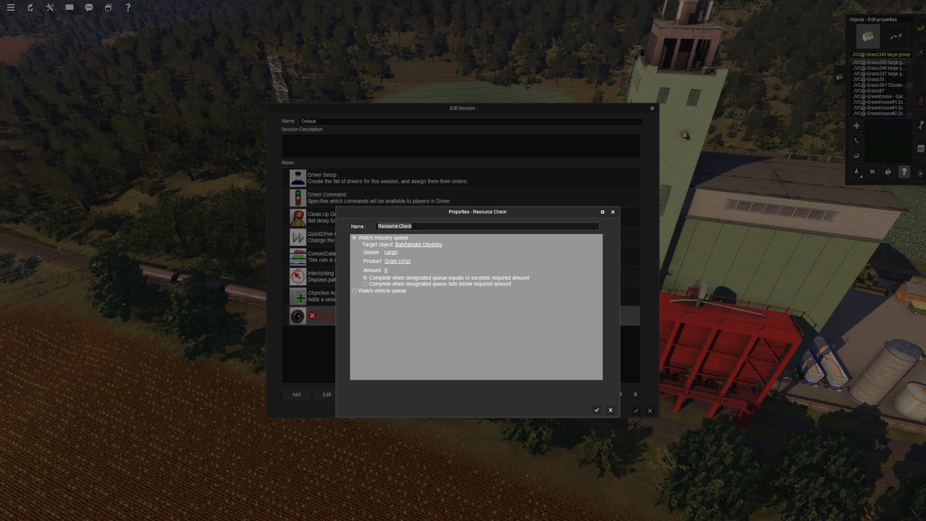
left_click(386, 270)
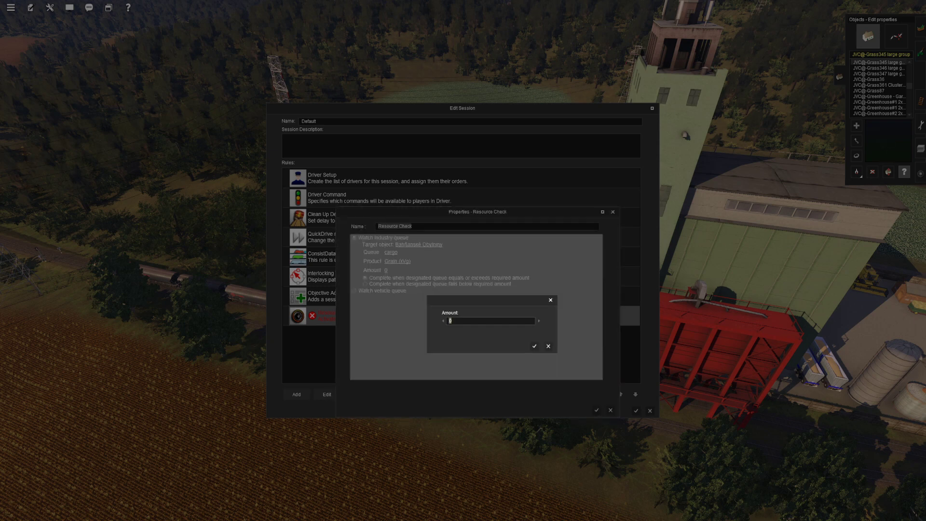
type("35000")
key("Return")
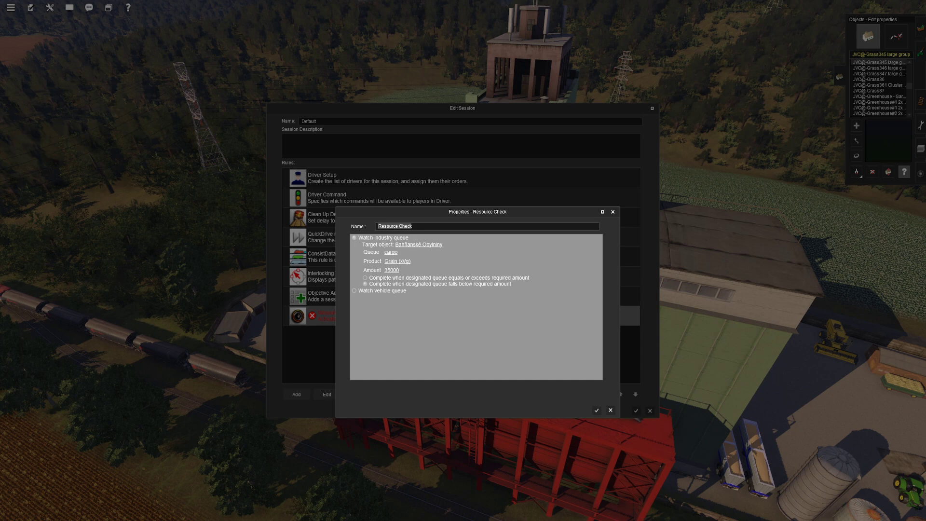
- Accept the Resource Check rule's settings and close the session editor
key("Return")
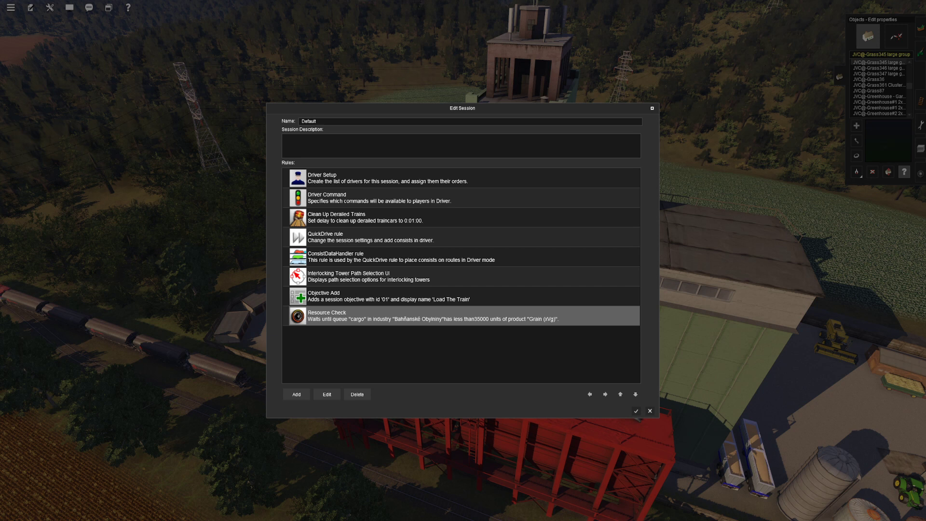
key("Escape")
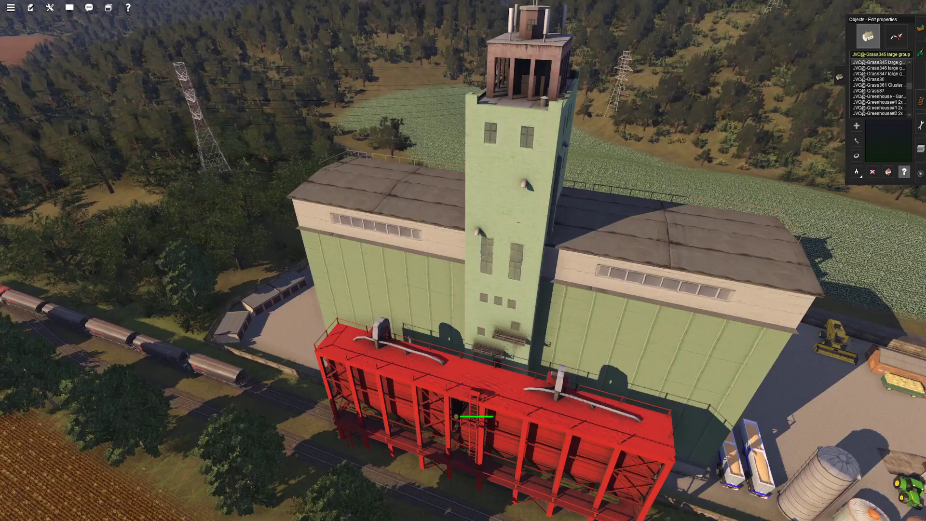
- Set the Bahňanské Obylniny silo's Grain (xVg) production rate to 0 and its start amount to 400000
scroll(464, 261, "down", 2)
scroll(463, 260, "up", 8)
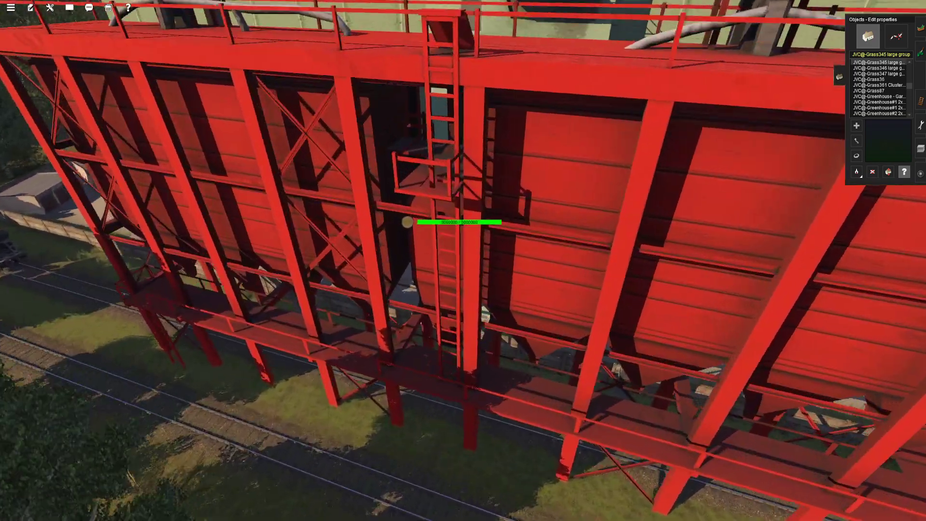
scroll(463, 260, "up", 5)
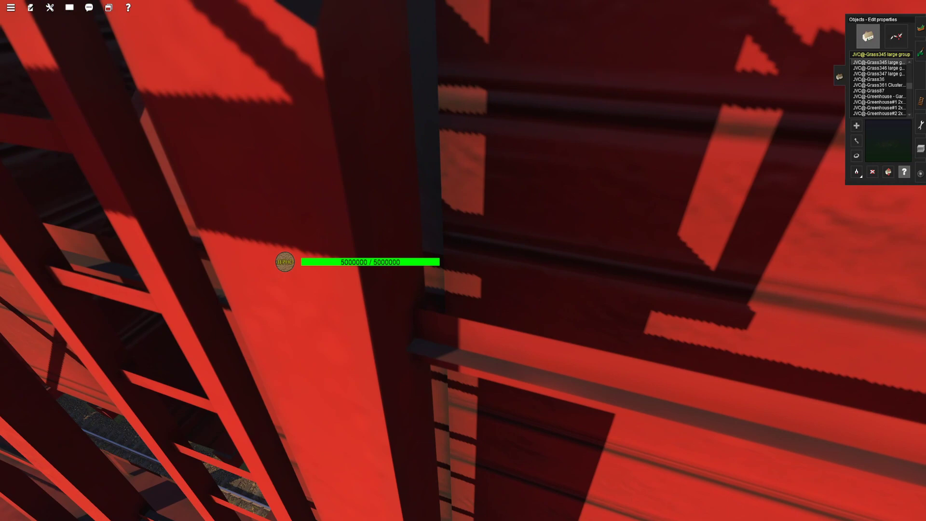
scroll(463, 260, "down", 2)
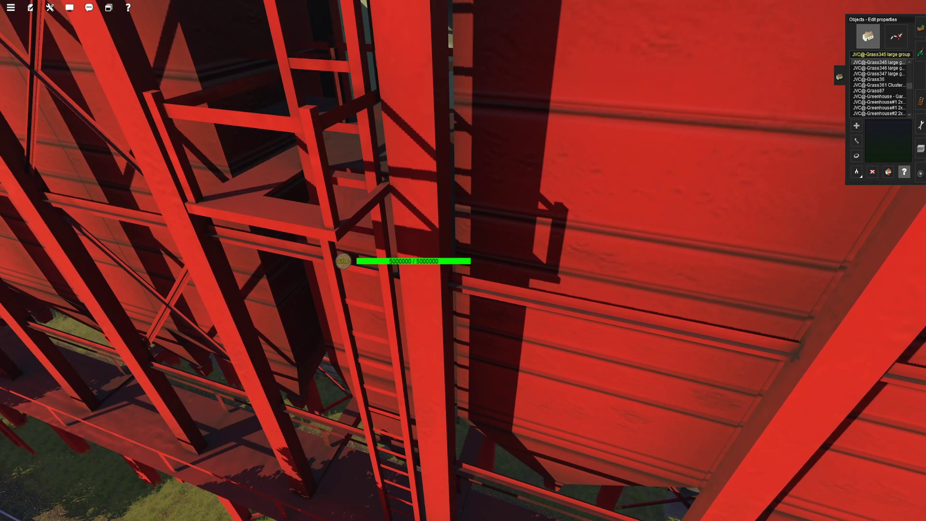
scroll(463, 261, "down", 3)
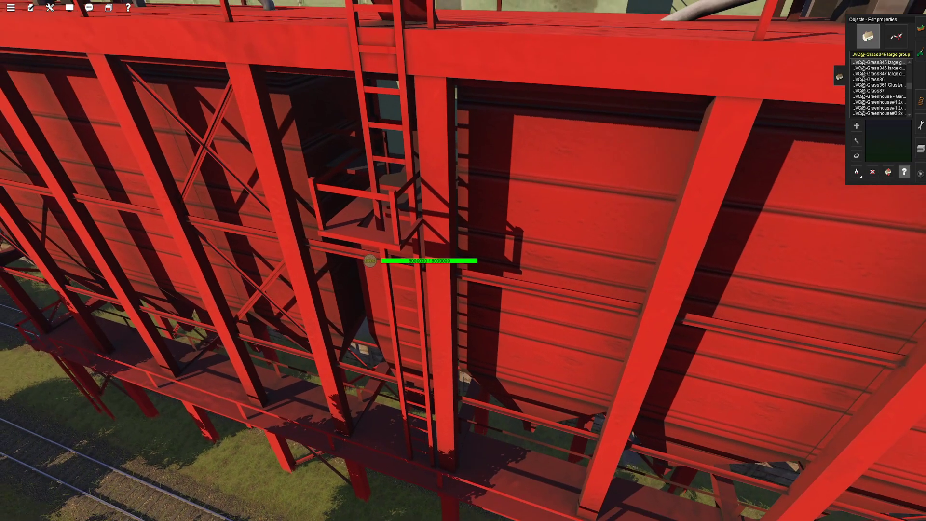
left_click(463, 260)
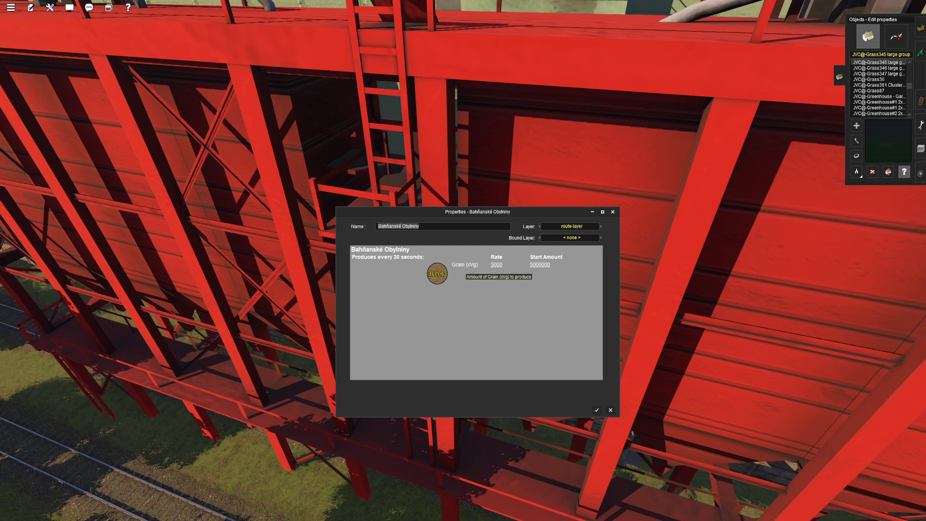
left_click(496, 265)
key("Return")
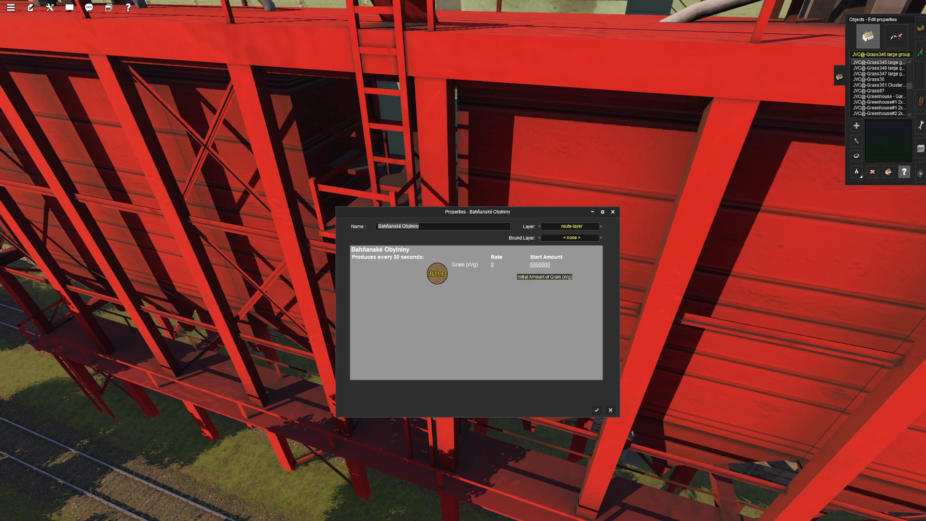
left_click(540, 264)
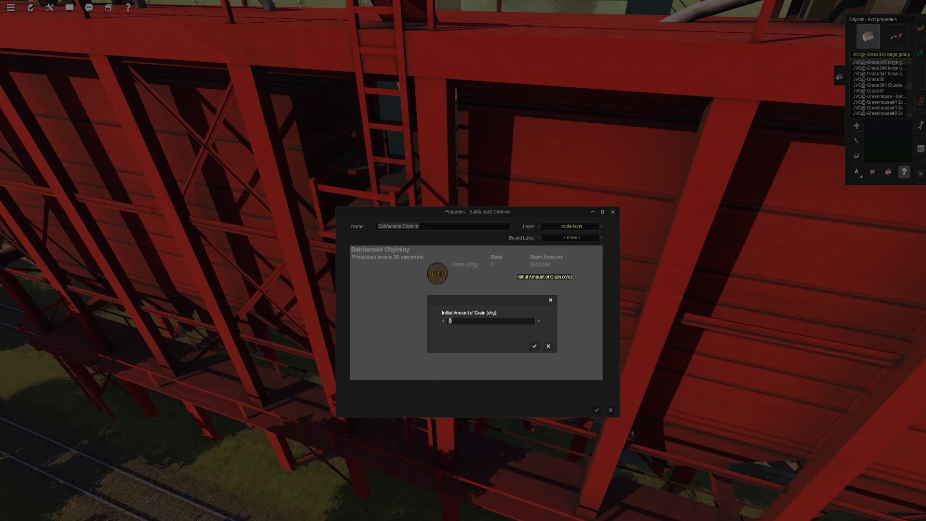
type("400000")
key("Return")
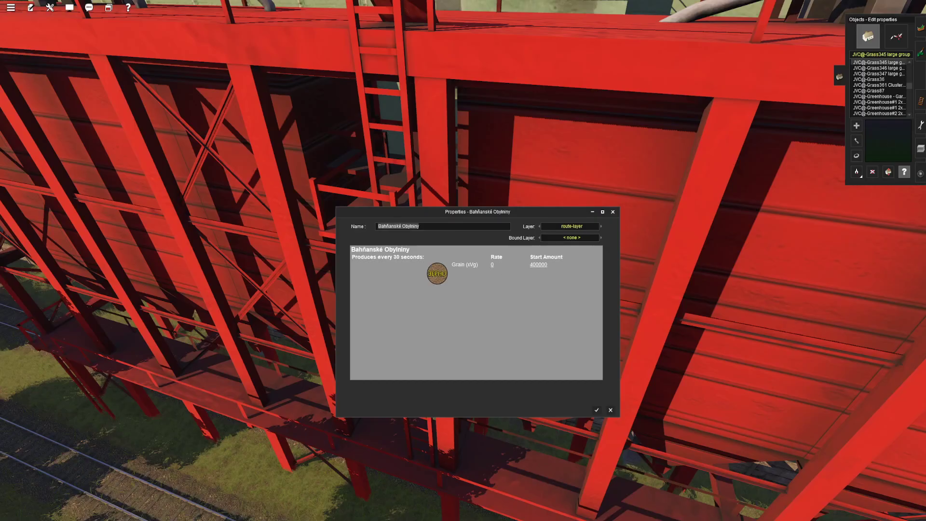
key("Return")
- Examine the grain level indicator on the red Bahňanské Obylniny silo
key("Left")
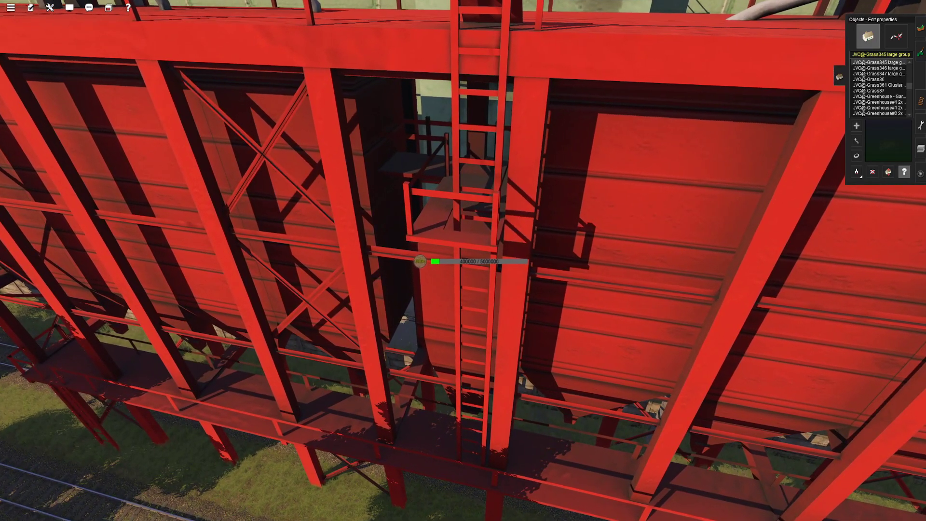
scroll(463, 260, "up", 1)
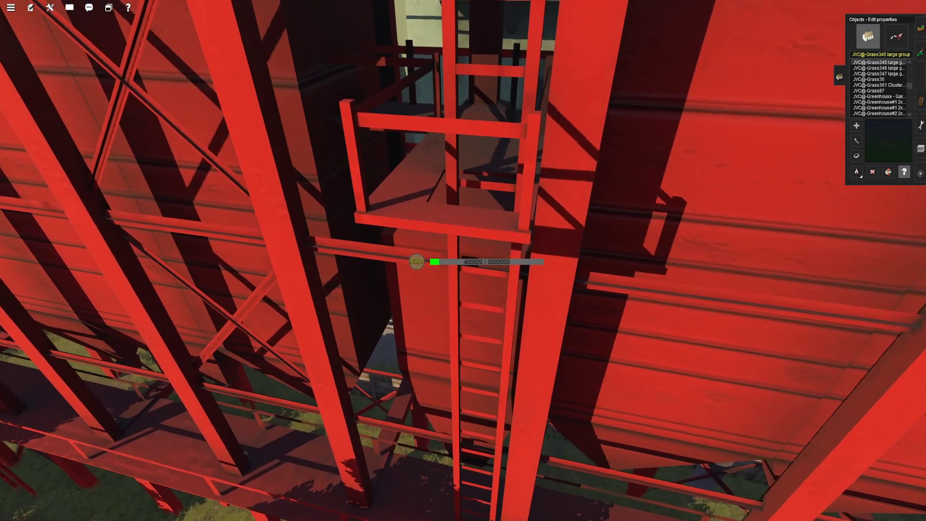
scroll(463, 261, "up", 2)
scroll(463, 261, "down", 1)
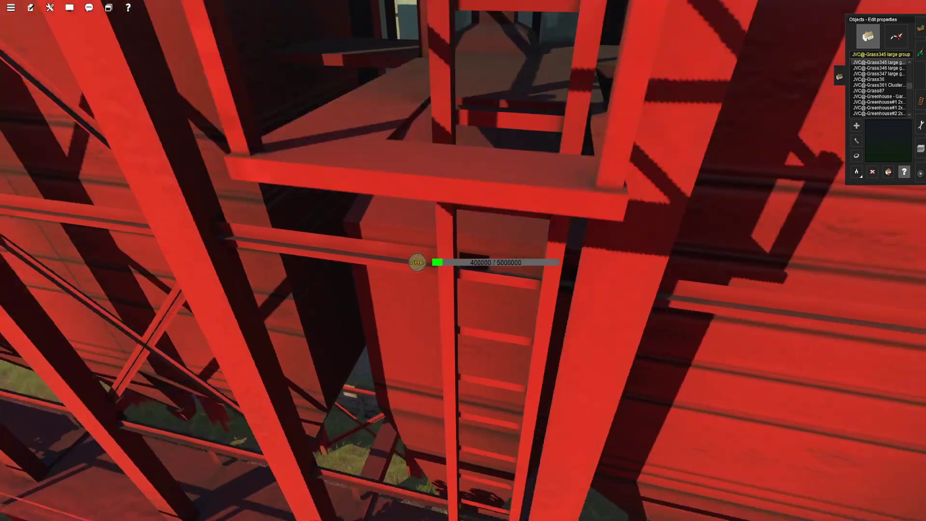
scroll(464, 261, "down", 1)
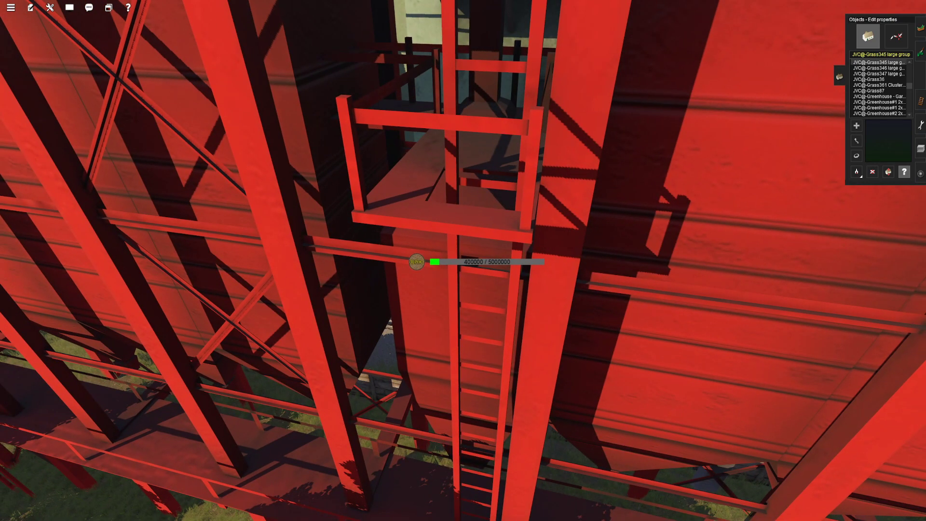
scroll(463, 261, "down", 2)
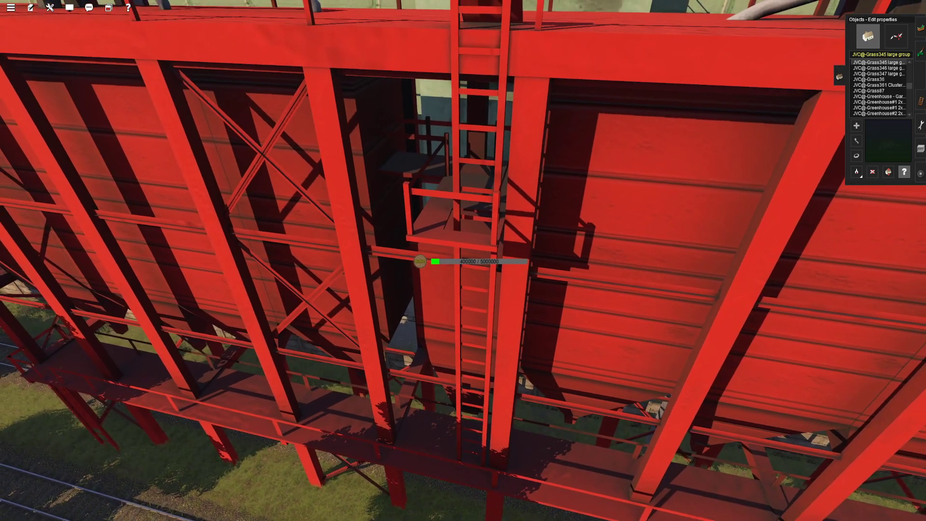
scroll(463, 260, "down", 1)
scroll(463, 261, "down", 2)
- Add an Objective Update rule to the session and nest it as a child of the Resource Check rule
left_click(30, 7)
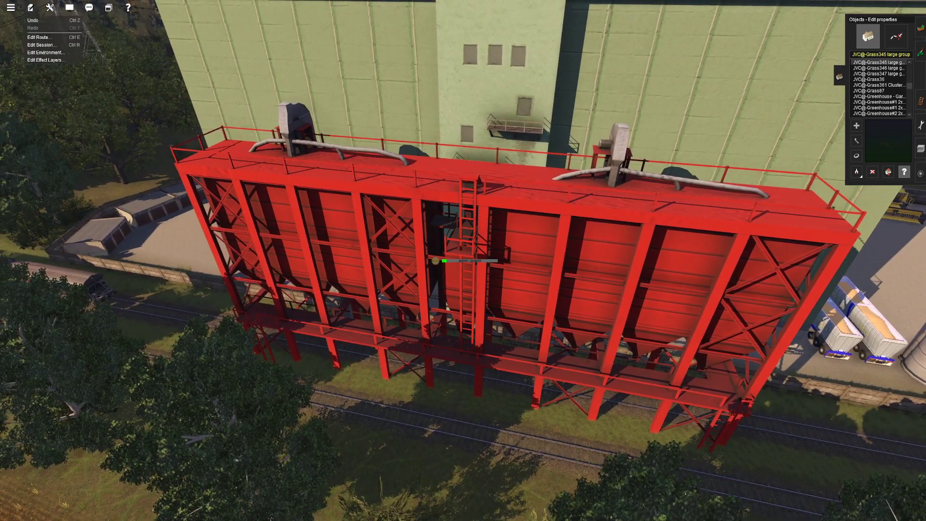
left_click(54, 46)
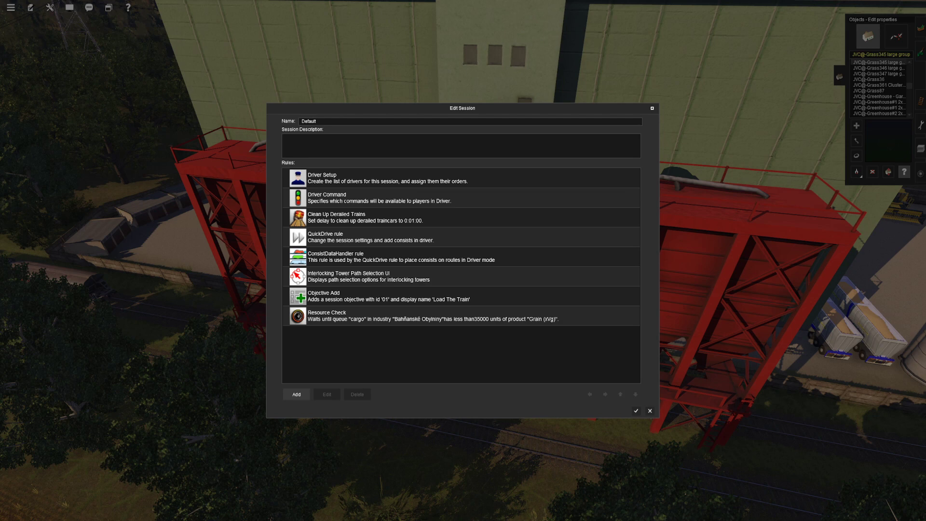
left_click(338, 315)
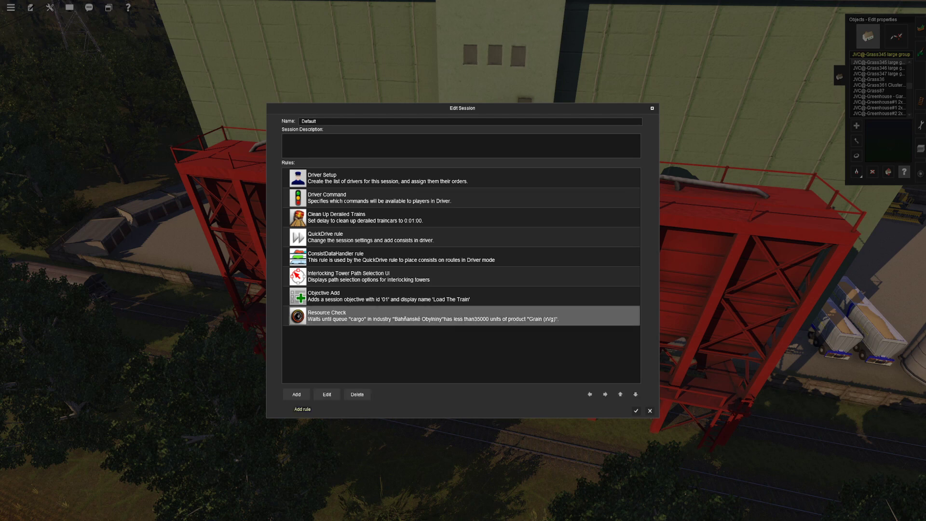
left_click(296, 394)
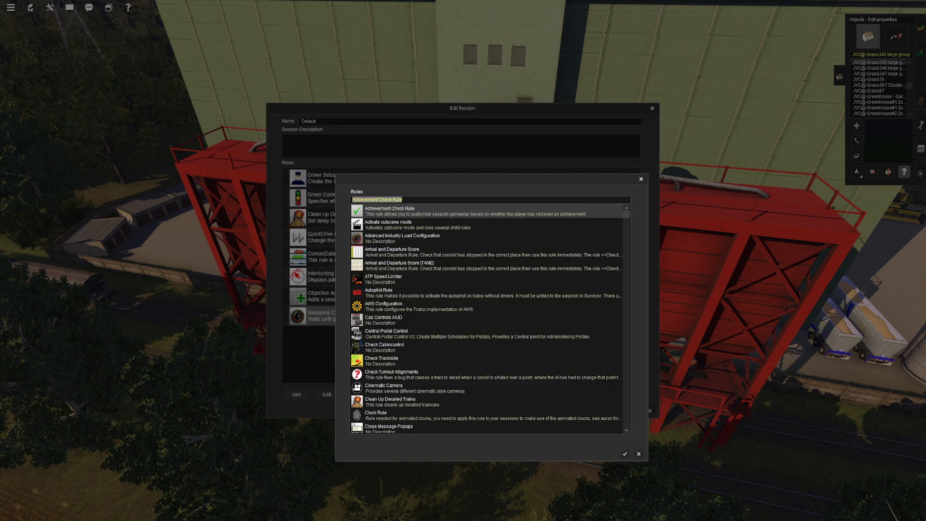
type("obje")
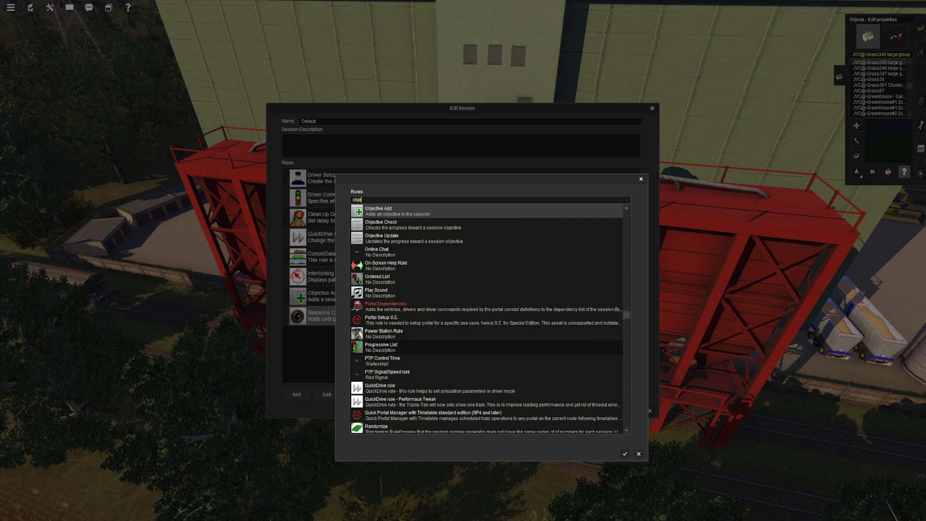
key("Down")
key("Down")
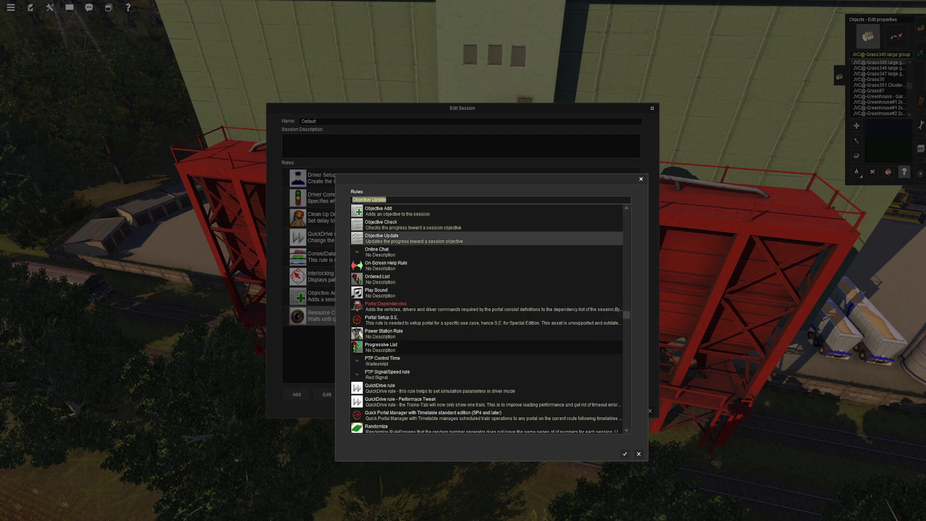
key("Return")
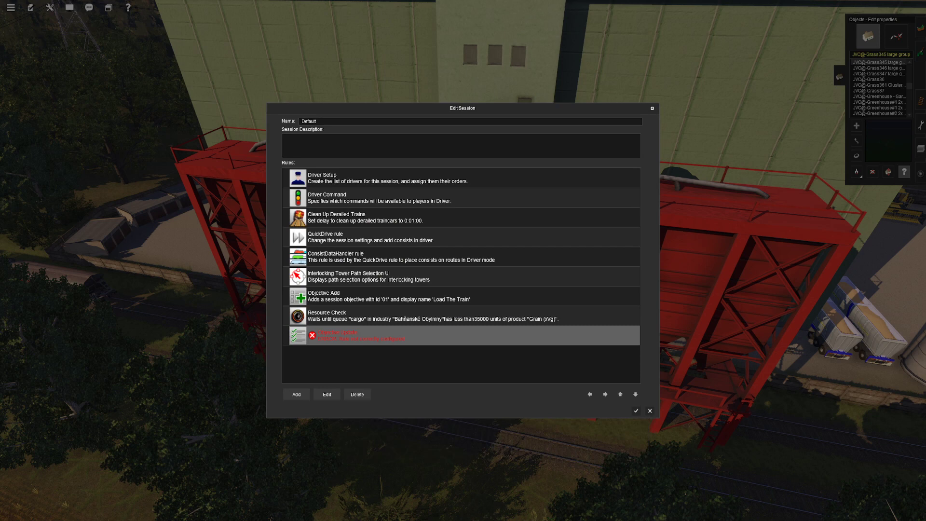
key("Right")
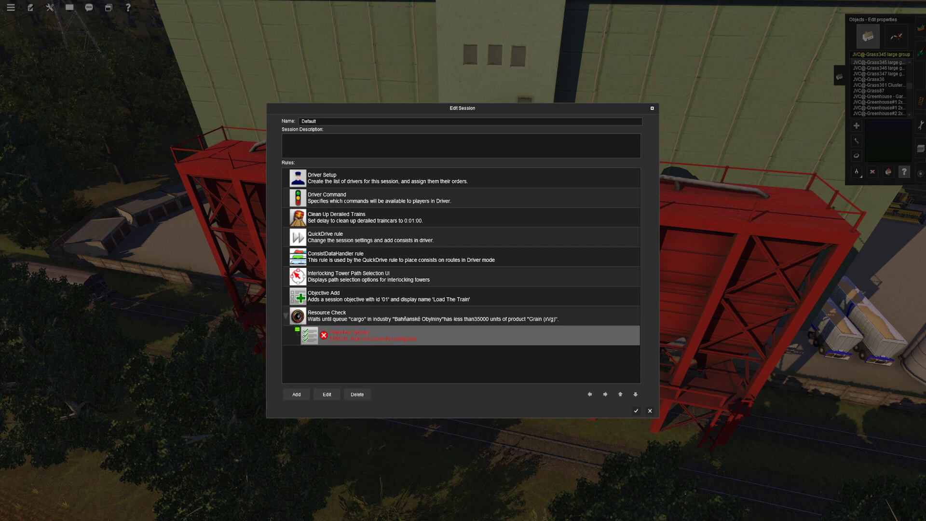
- Configure the Objective Update rule for objective ID 01 with the mode Set objective as complete
key("Return")
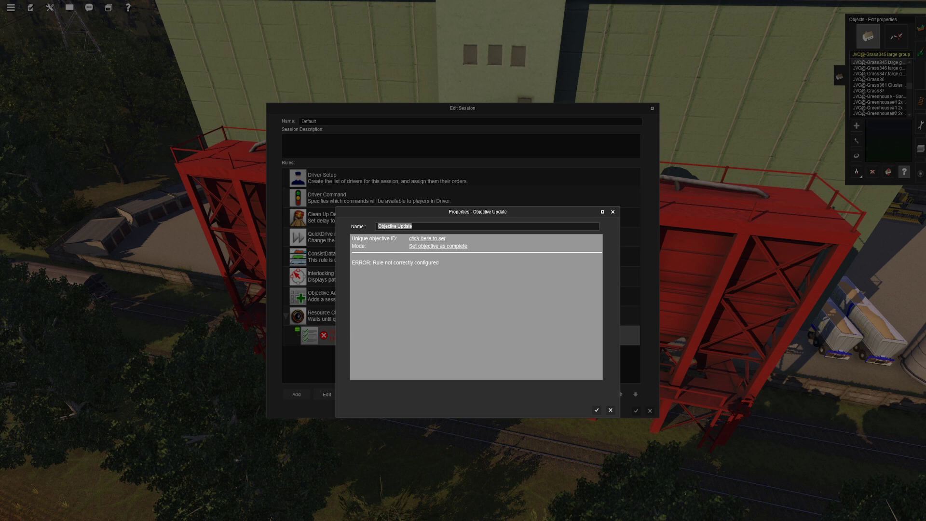
left_click(427, 238)
key("Return")
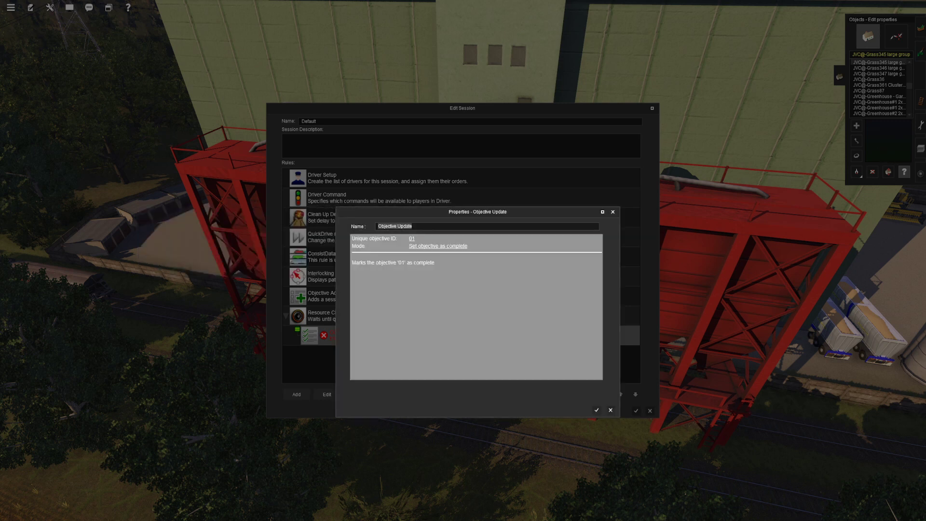
left_click_drag(478, 211, 629, 213)
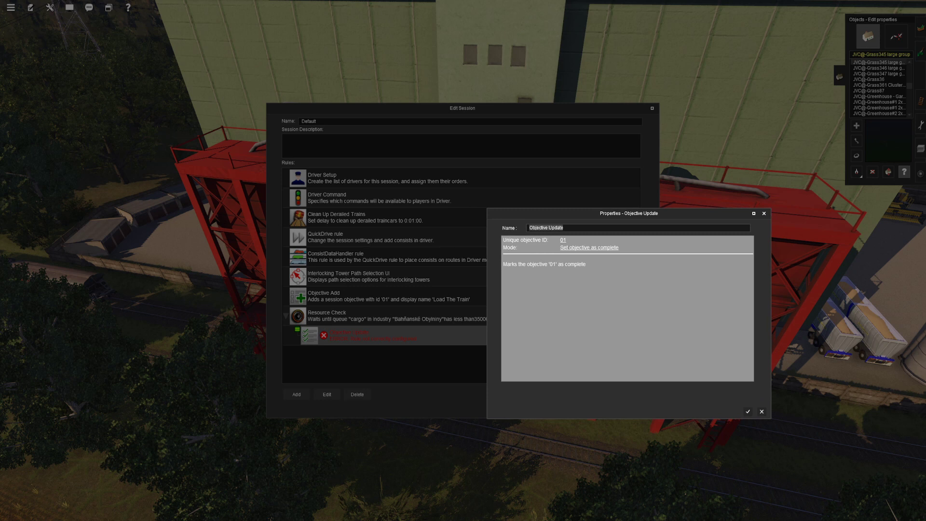
left_click(589, 247)
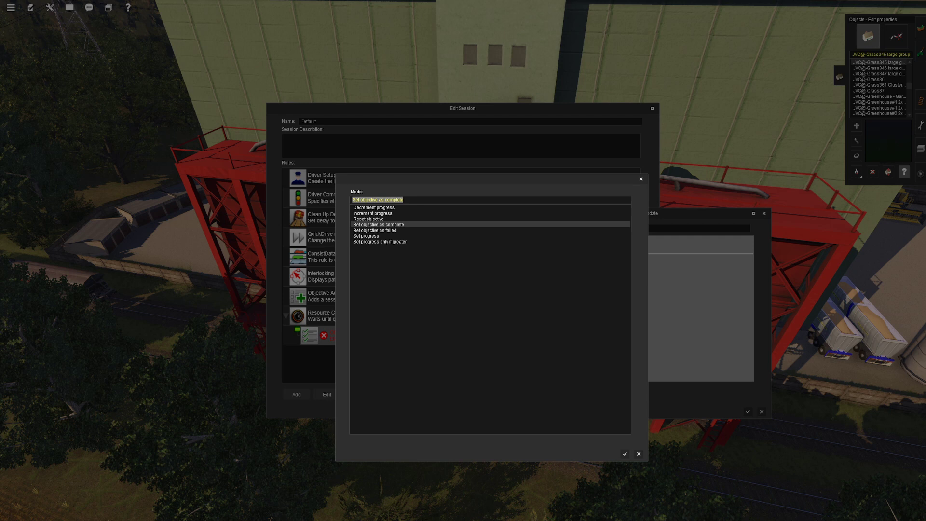
key("Return")
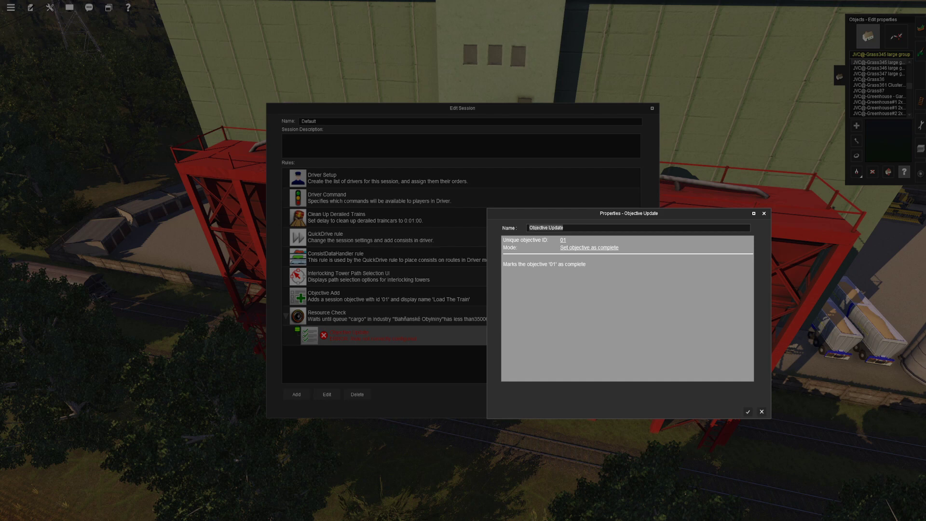
key("Return")
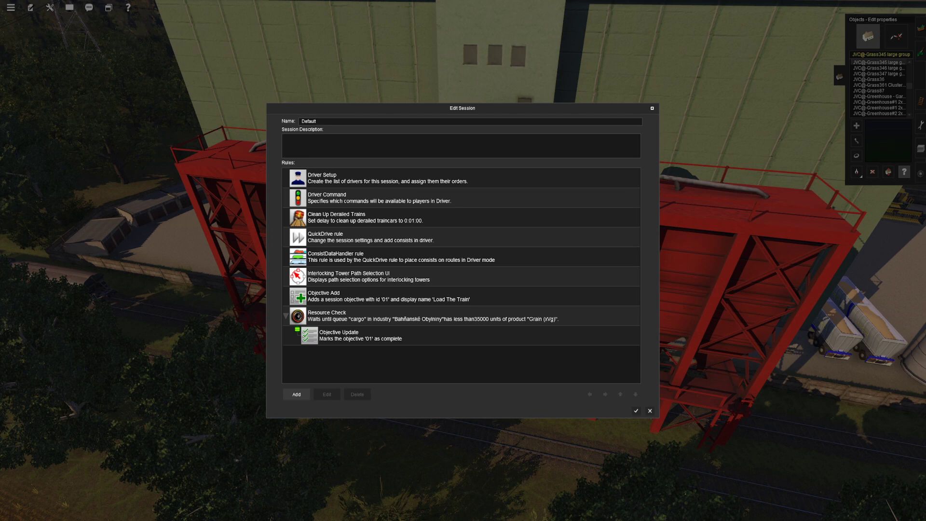
- Add an Objective Add rule below Objective Update, nested under the Resource Check rule
left_click(361, 336)
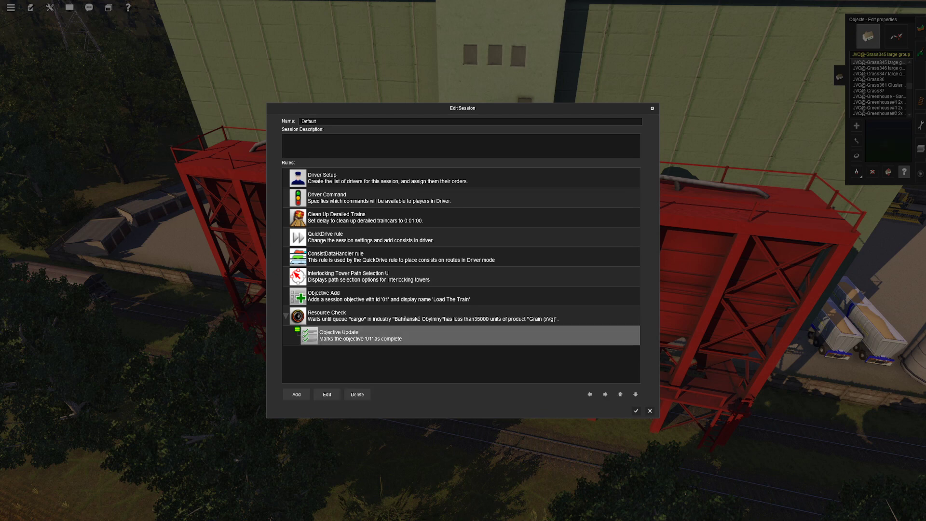
left_click(296, 394)
type("o")
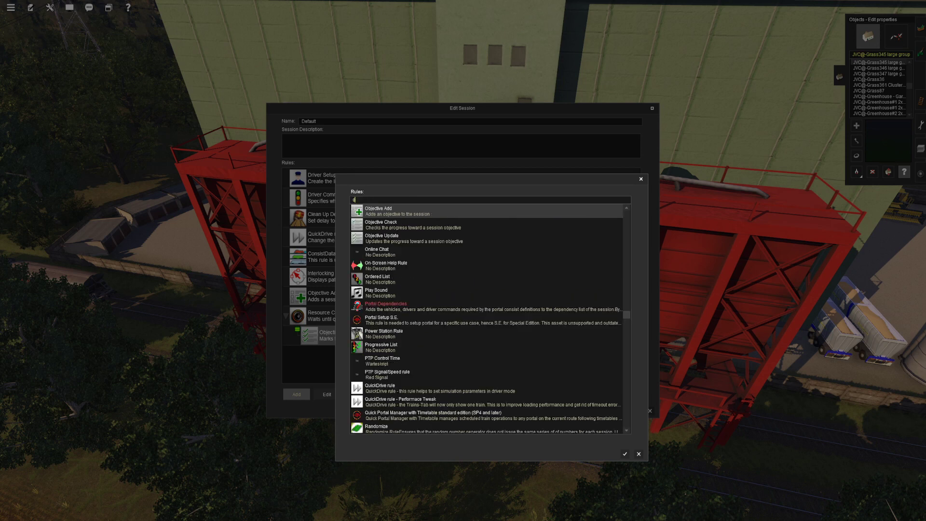
key("Return")
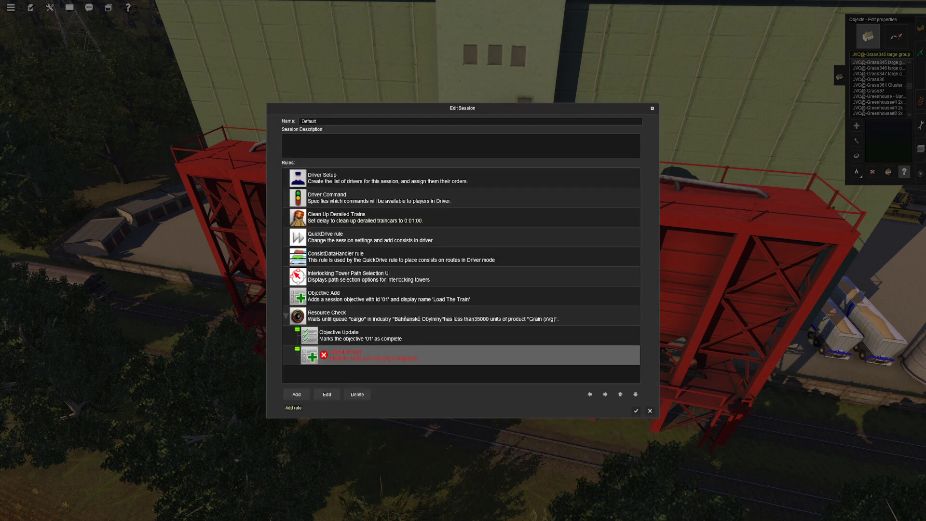
- Give the new Objective Add rule the unique objective ID 02 and the display name Drive To Ihlanovo
left_click(578, 240)
type("02")
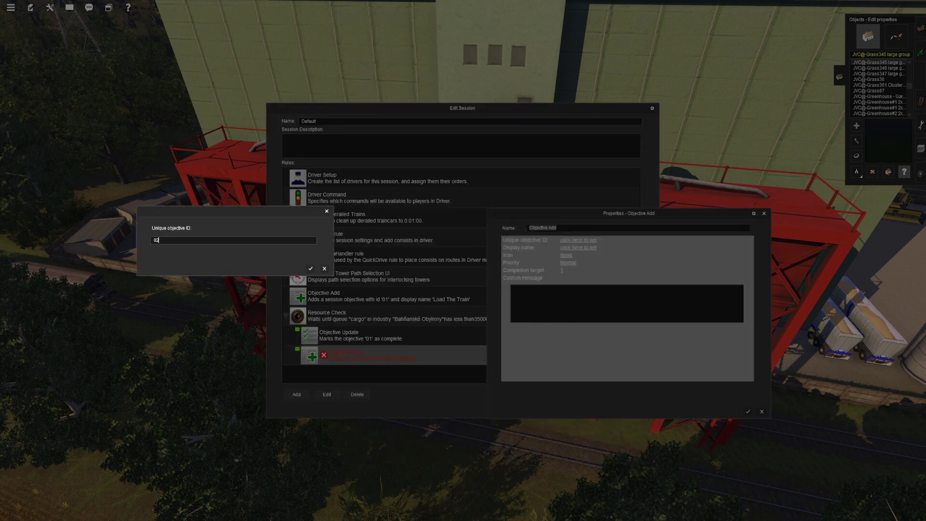
key("Return")
left_click(578, 248)
type("Drive To Ihlanovo")
key("Return")
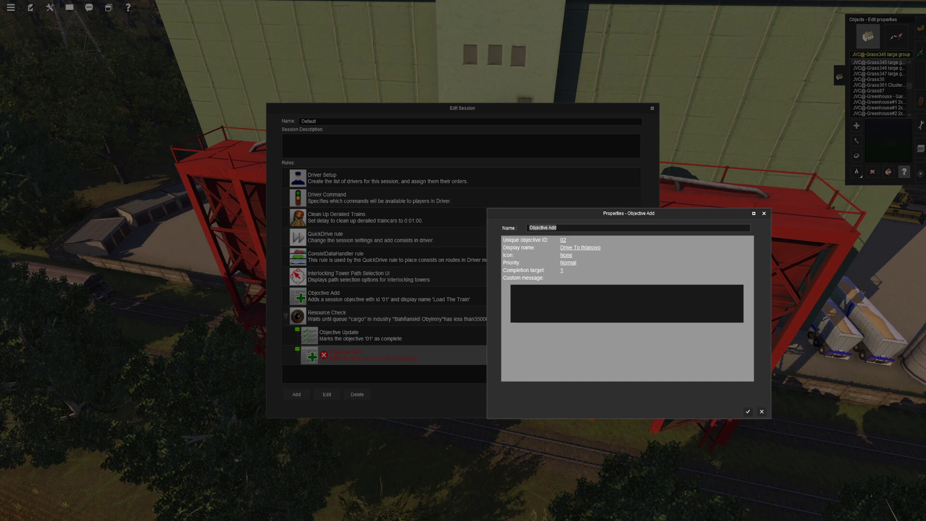
- Set the objective's icon to Unload and write a custom message about driving to Ihlanovo to unload the grain
left_click(566, 255)
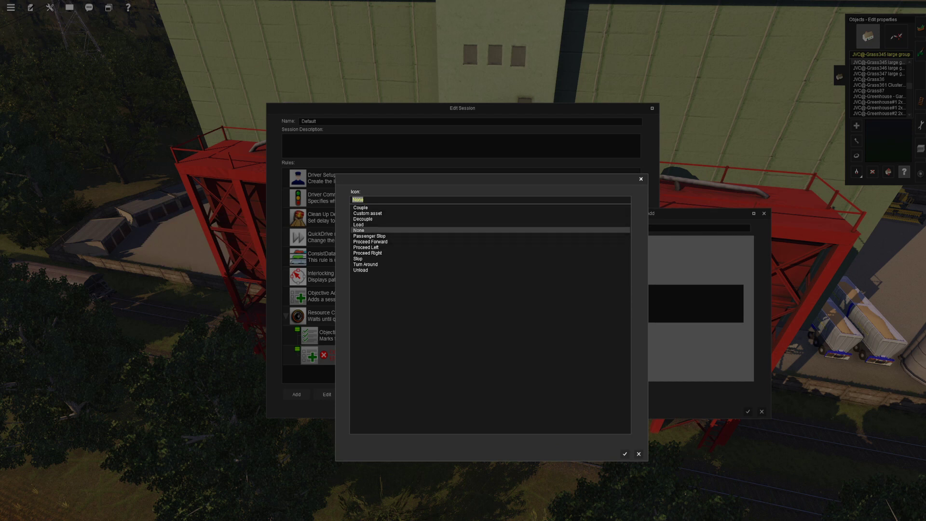
double_click(360, 270)
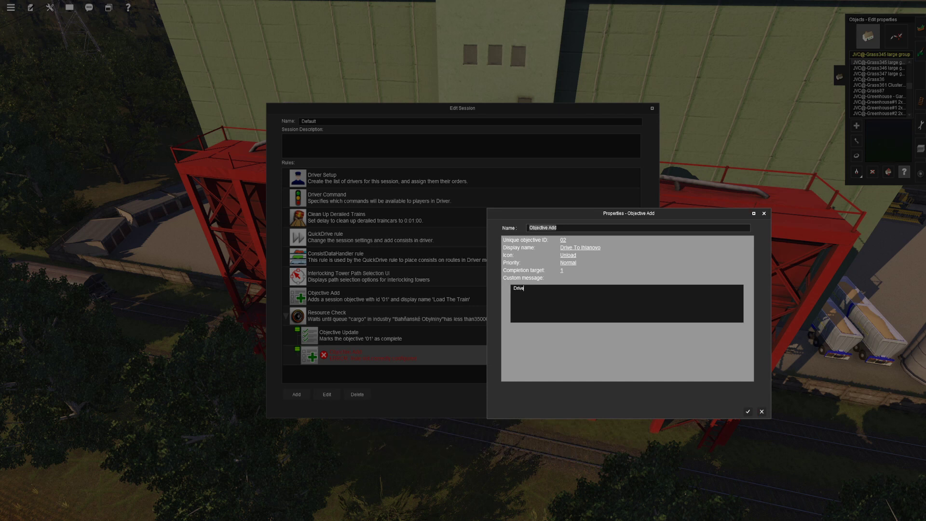
type("anovo to unload the cargo")
key("shift+Left")
key("shift+Left")
key("shift+Left")
key("shift+Left")
key("shift+Left")
key("shift+Left")
key("shift+Left")
type("grain")
key("Return")
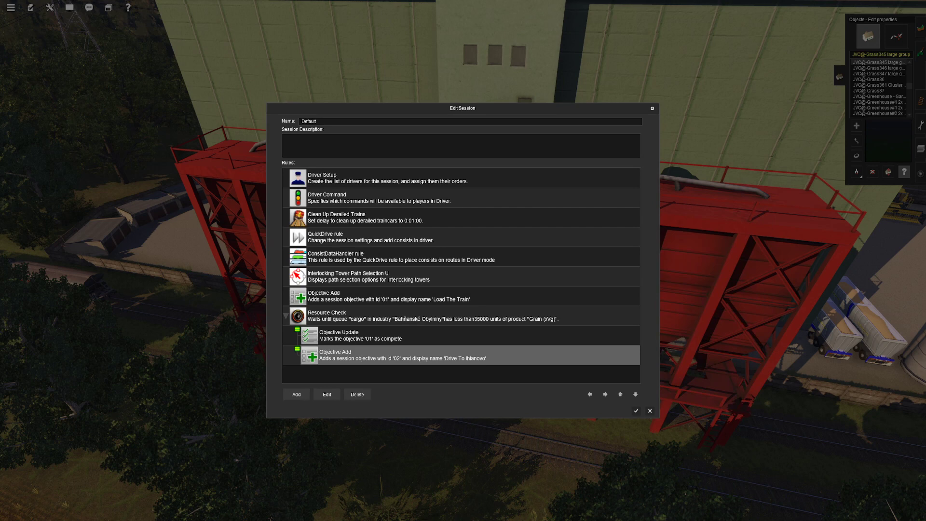
- Try nesting the Drive To Ihlanovo Objective Add rule under Objective Update and return it to the level under Resource Check
left_click(605, 394)
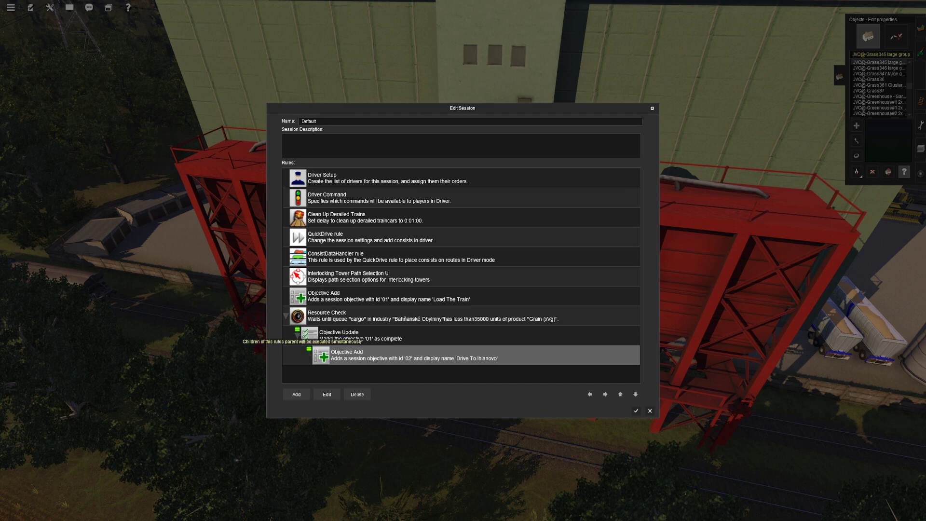
left_click(310, 349)
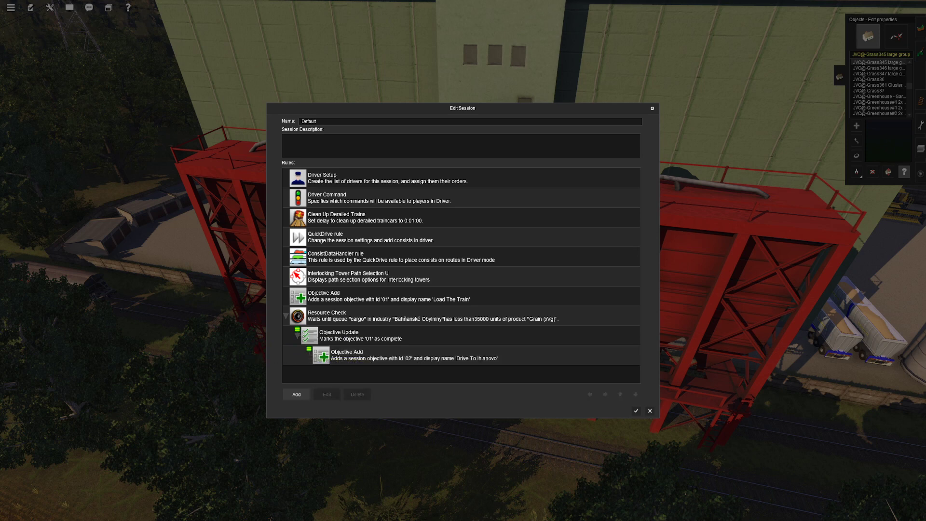
left_click(410, 354)
left_click(589, 394)
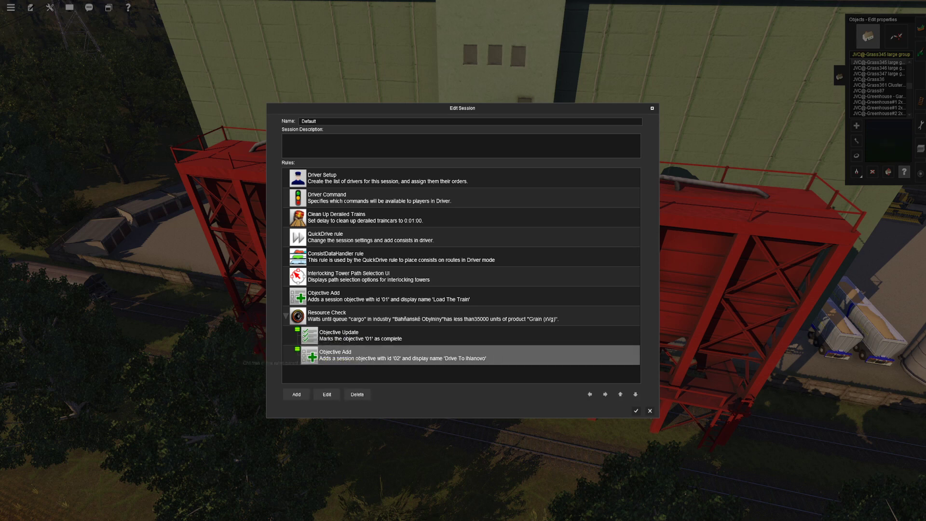
- Add an Ordered List rule at the end of the session's rule list
left_click(410, 374)
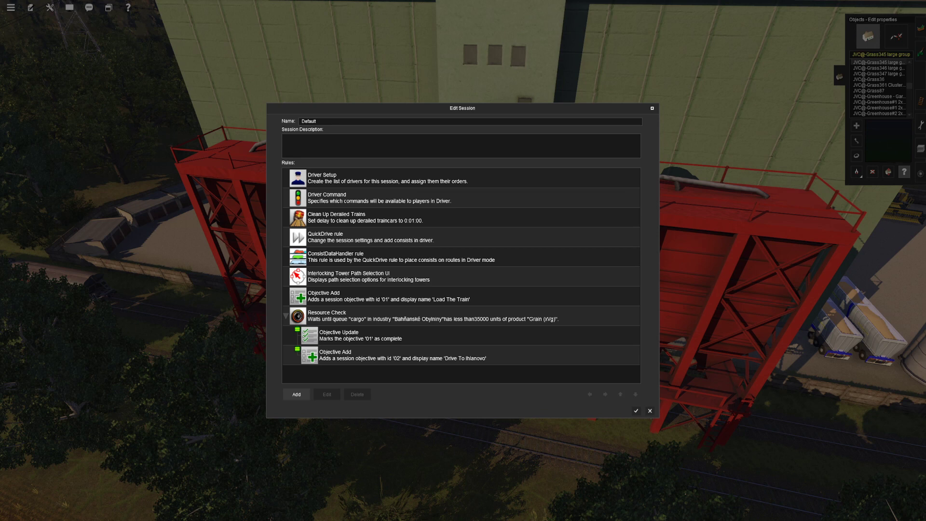
left_click(296, 394)
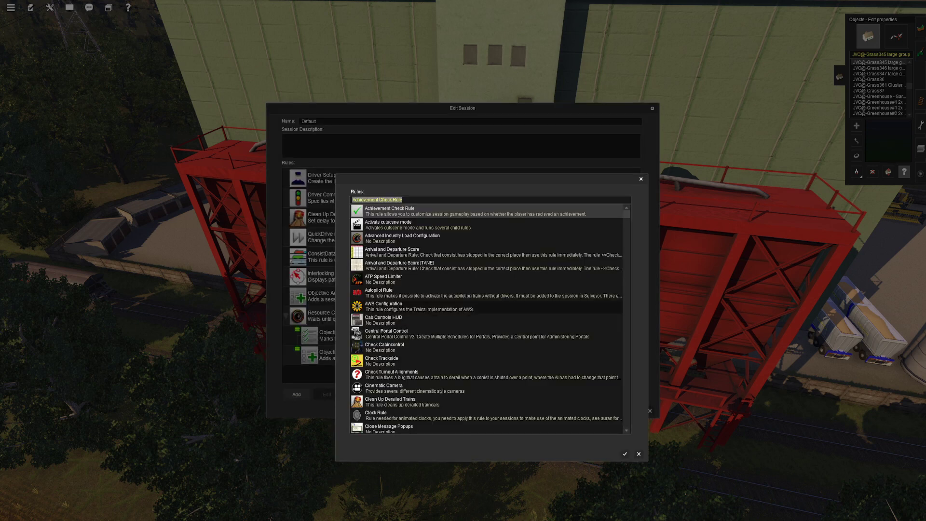
type("o")
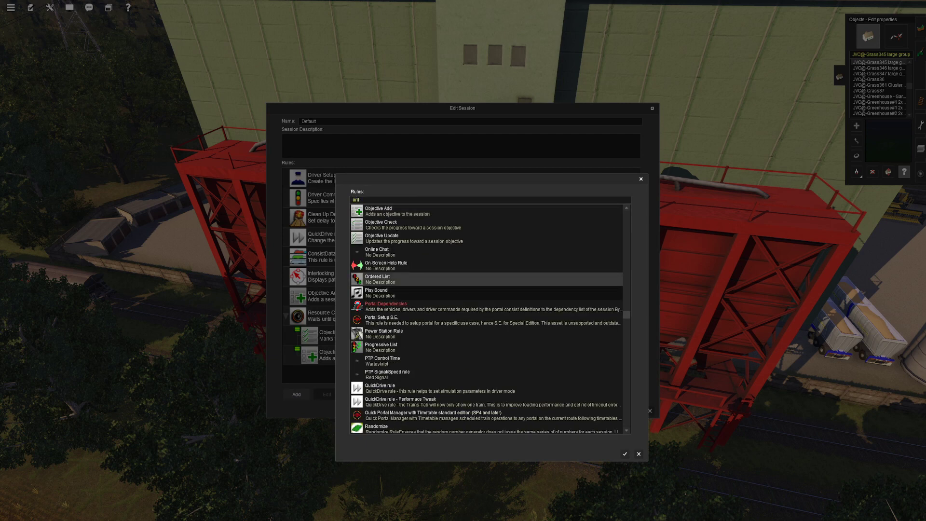
type("rd")
key("Return")
- Copy the Objective Update and Drive To Ihlanovo Objective Add rules below Ordered List and nest the copies as its children
left_click(366, 331)
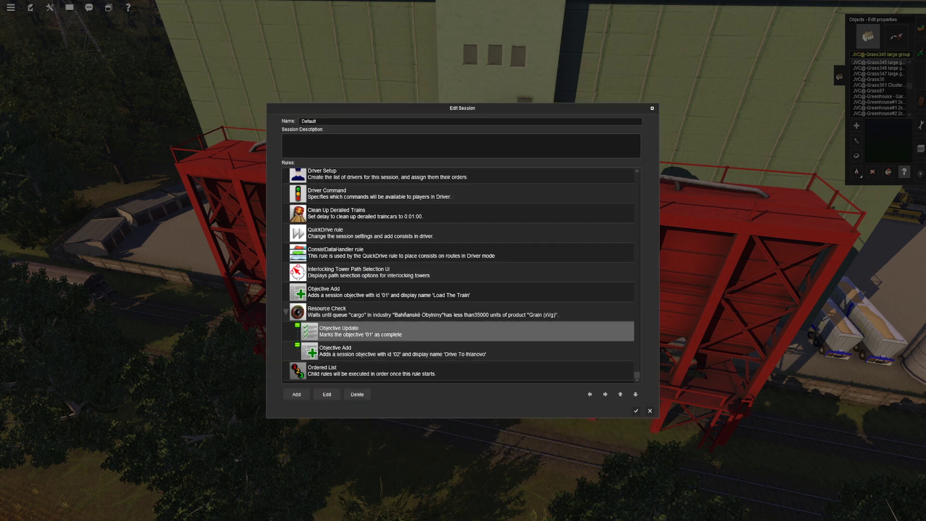
left_click(366, 351, "shift")
left_click(367, 370)
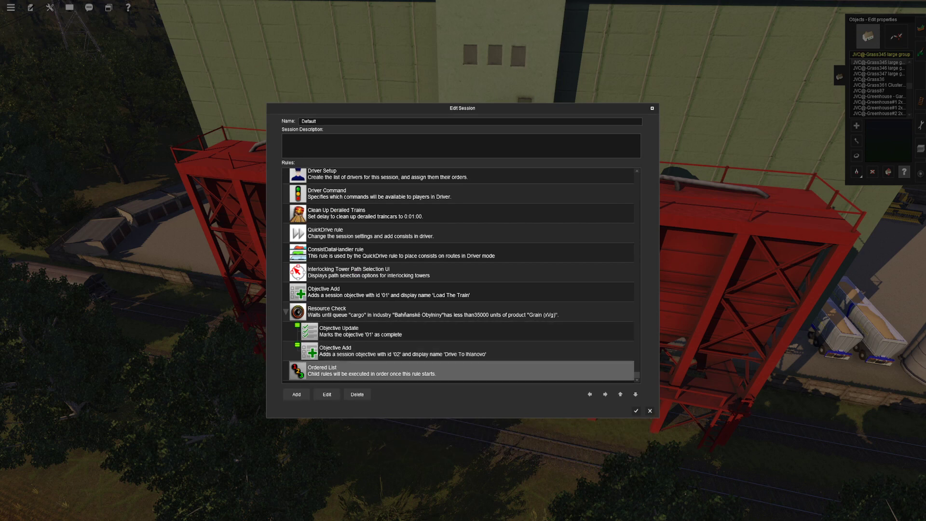
key("ctrl+v")
left_click(366, 351, "shift")
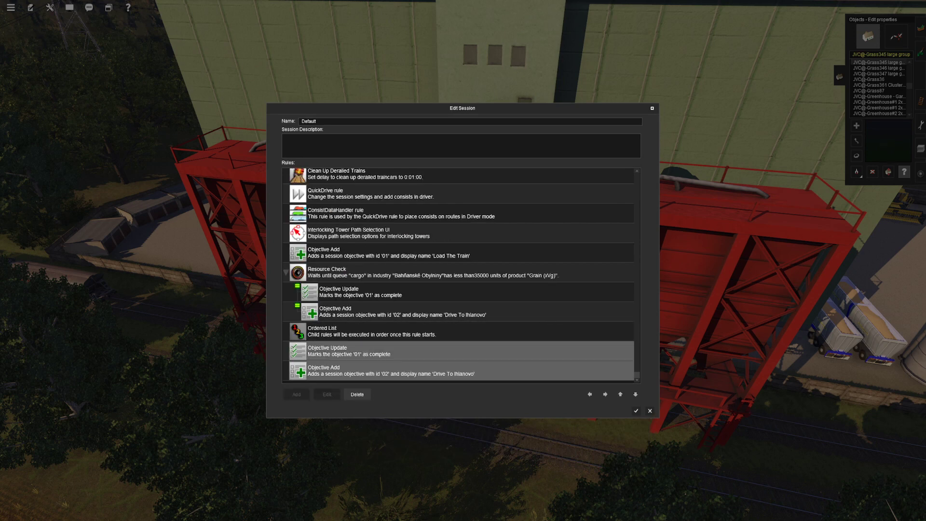
key("ctrl+Right")
left_click(301, 350)
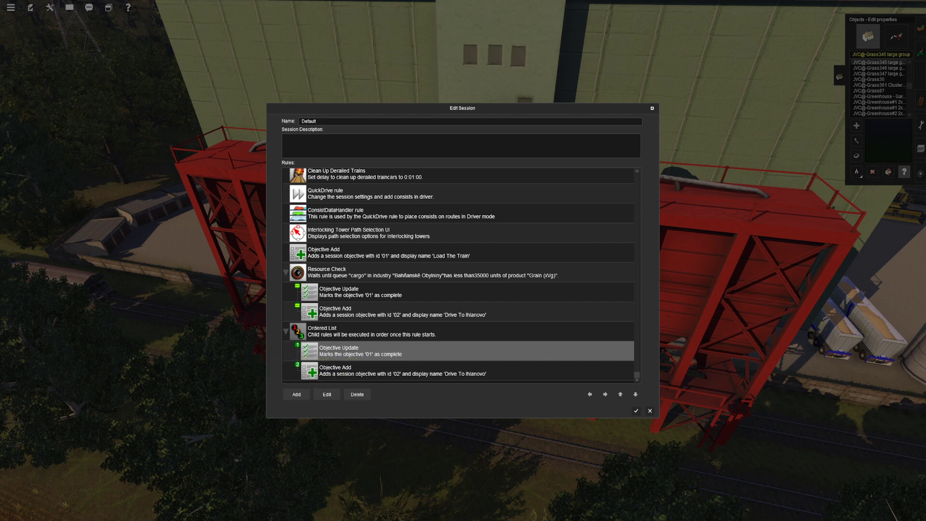
- Delete the original Objective Update and Objective Add rules nested directly under Resource Check
left_click(338, 331)
left_click(338, 311)
left_click(338, 292, "shift")
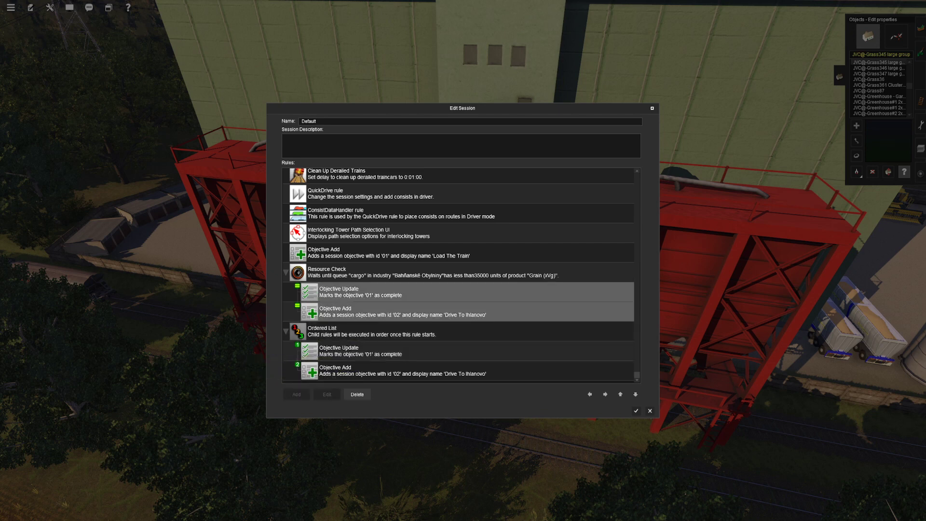
key("Delete")
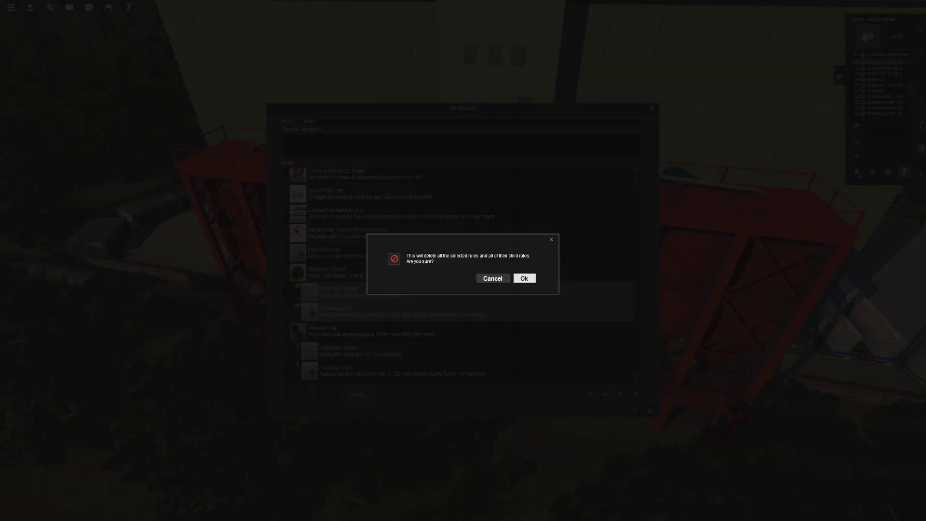
left_click(524, 278)
- Nest the Ordered List rule with its two objective rules under the Resource Check rule
left_click(338, 331)
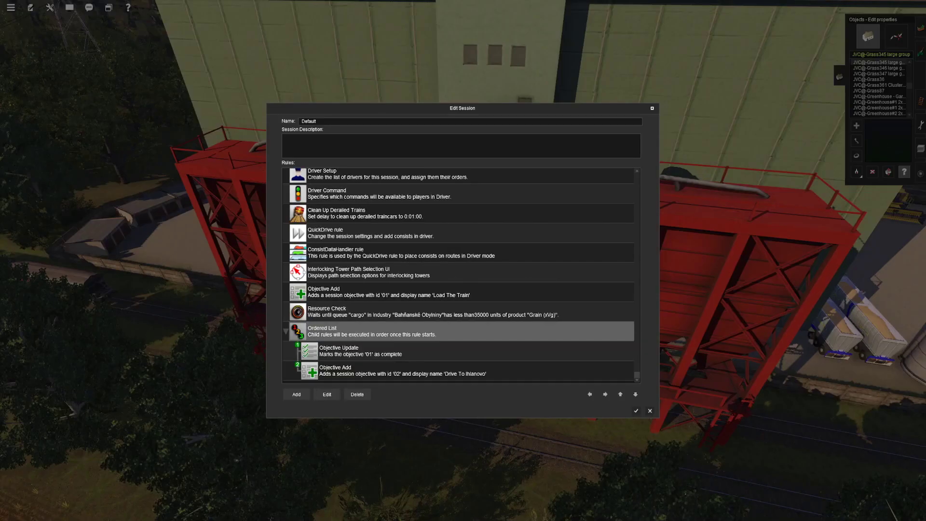
key("Right")
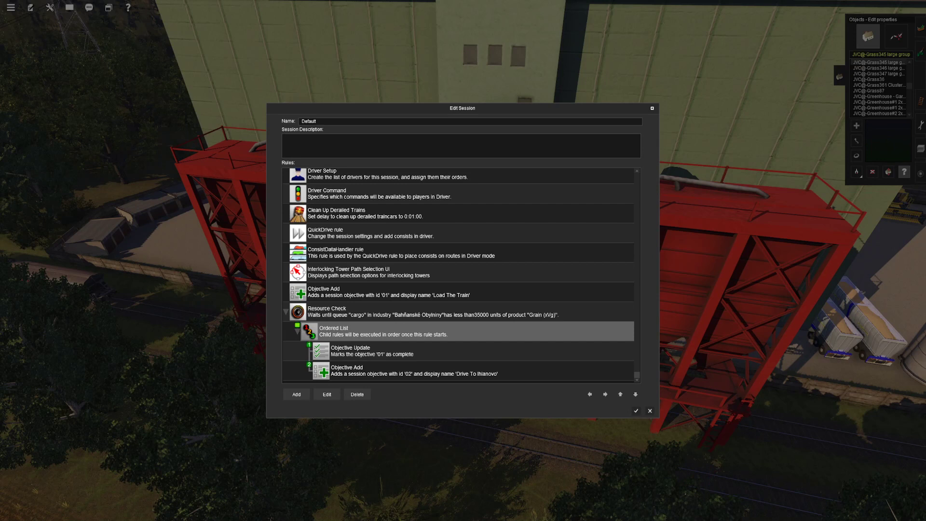
left_click(414, 371)
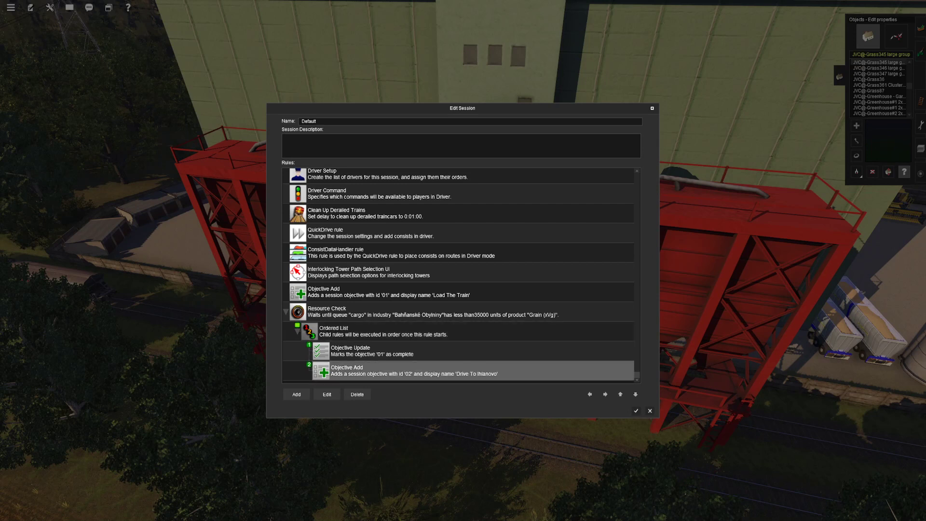
left_click(414, 350)
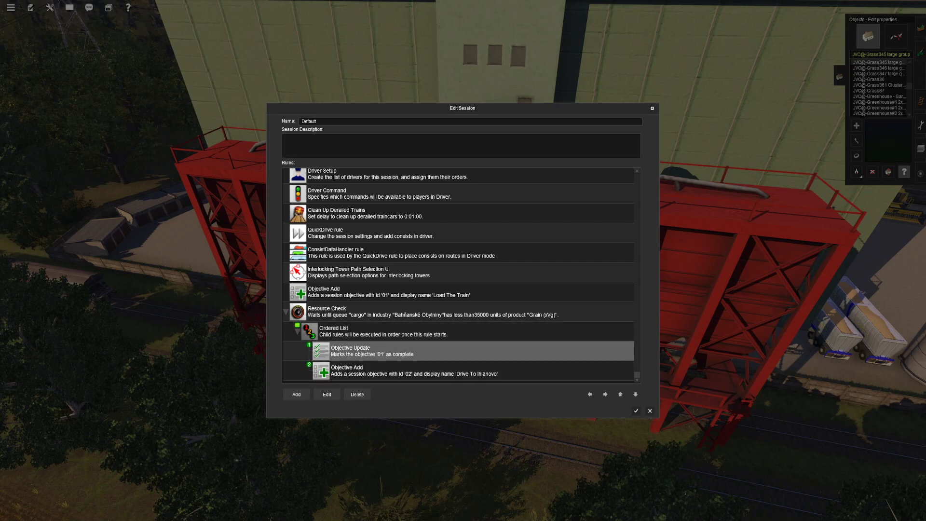
left_click(414, 371)
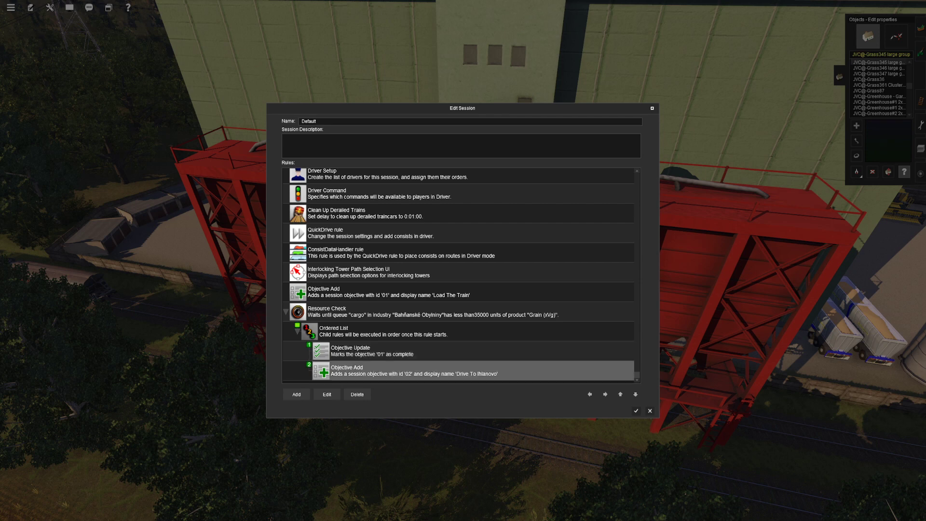
- Add a second Resource Check rule at the top level, below the Ordered List group
left_click(414, 370)
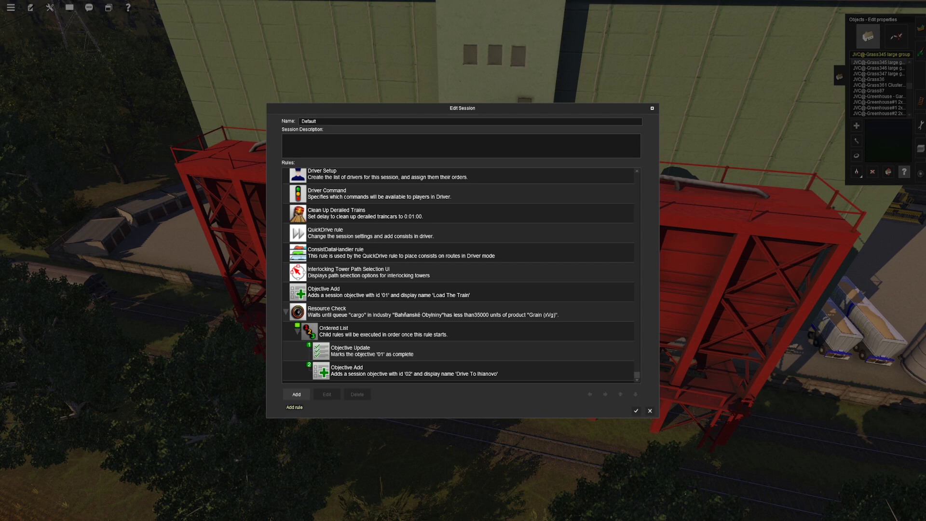
left_click(297, 395)
type("resource")
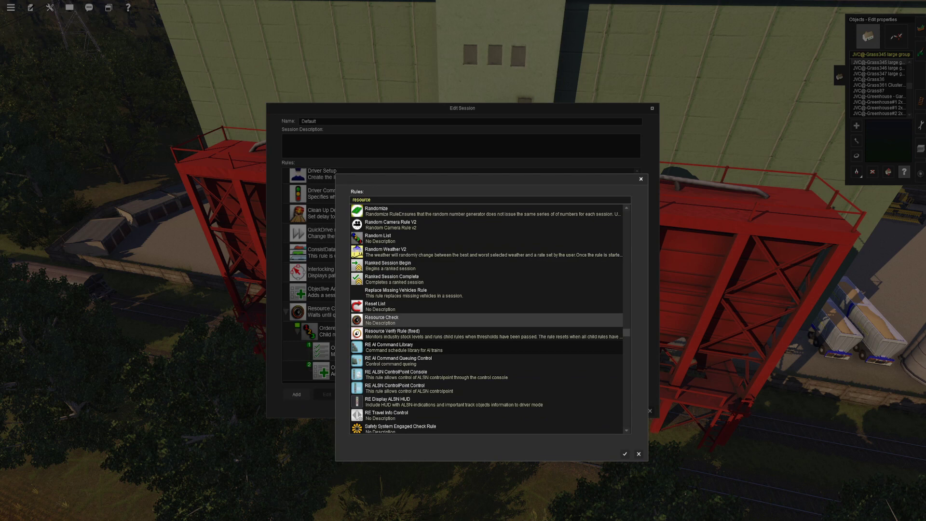
key("Return")
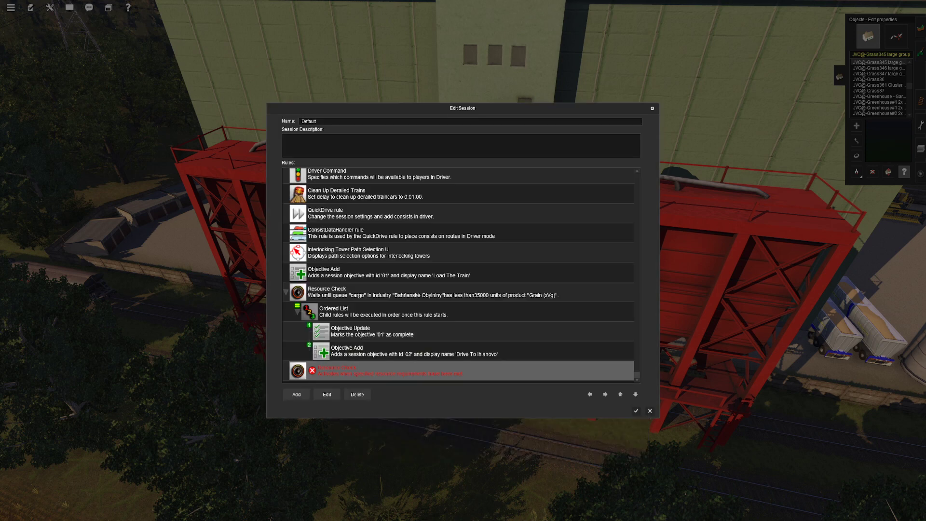
left_click(326, 394)
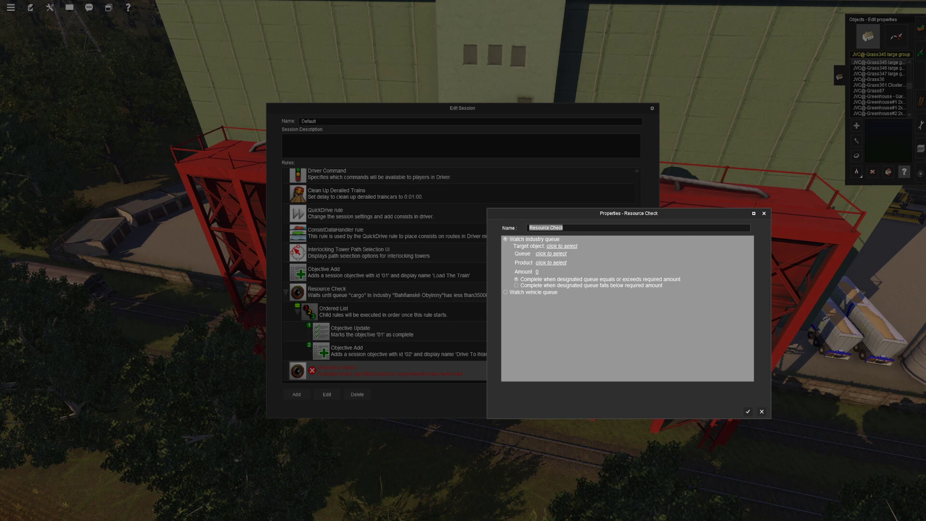
left_click(505, 291)
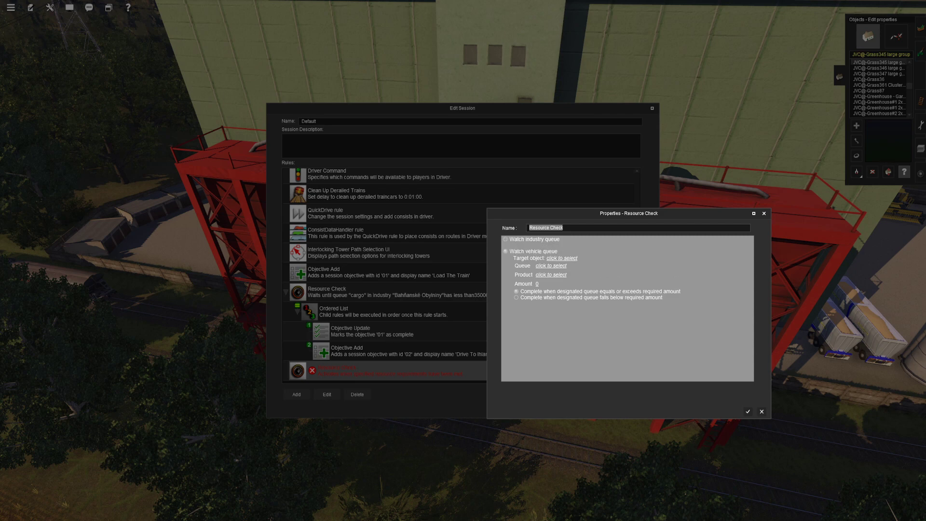
left_click(562, 258)
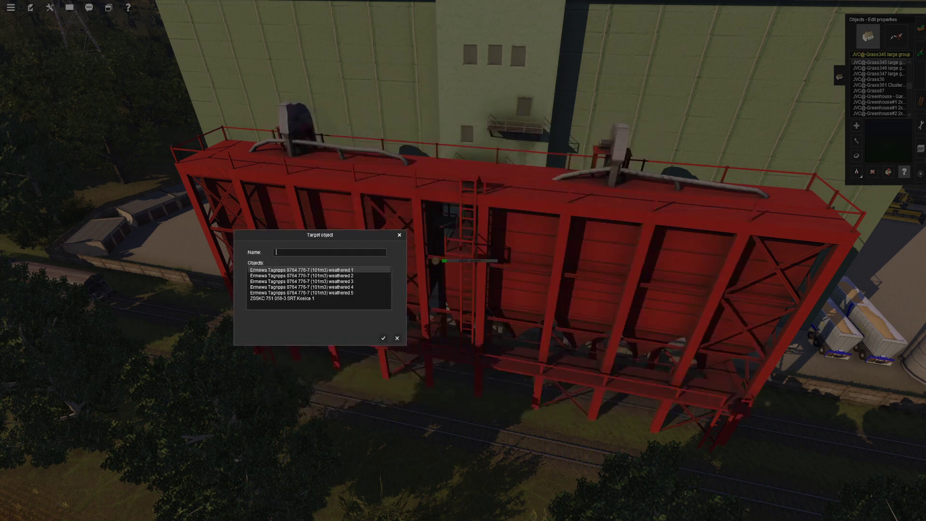
left_click(319, 270)
left_click(319, 276)
left_click(319, 282)
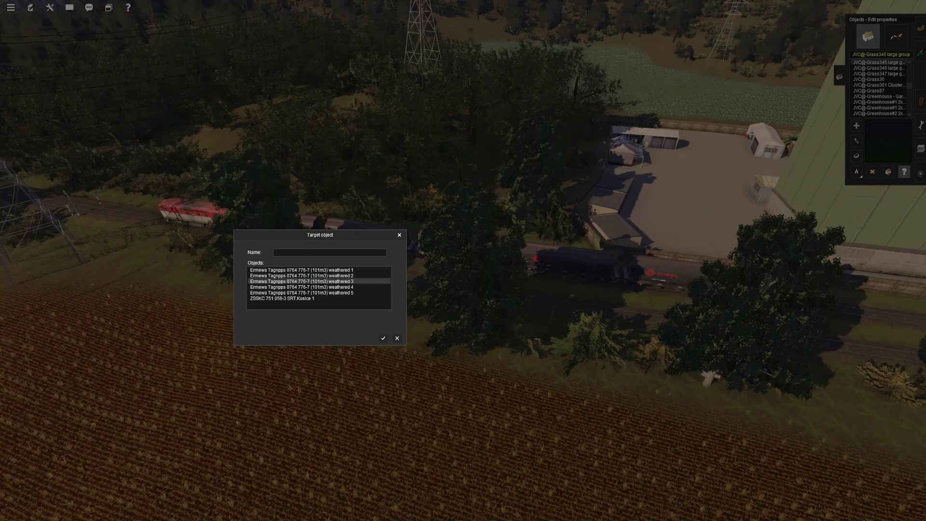
left_click(319, 287)
left_click(318, 292)
left_click(318, 270)
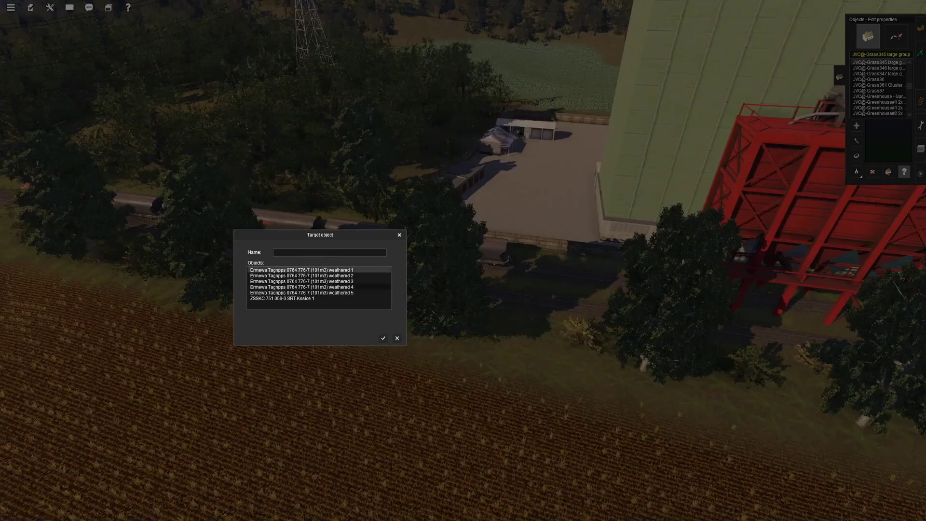
key("Return")
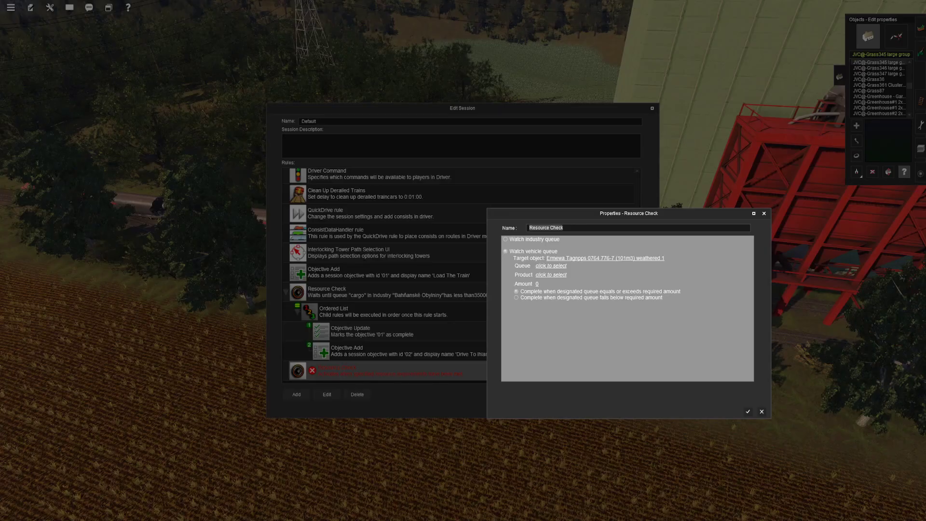
- View the queues available for the target wagon, then leave the rule properties and the session editor without choosing one
left_click(551, 266)
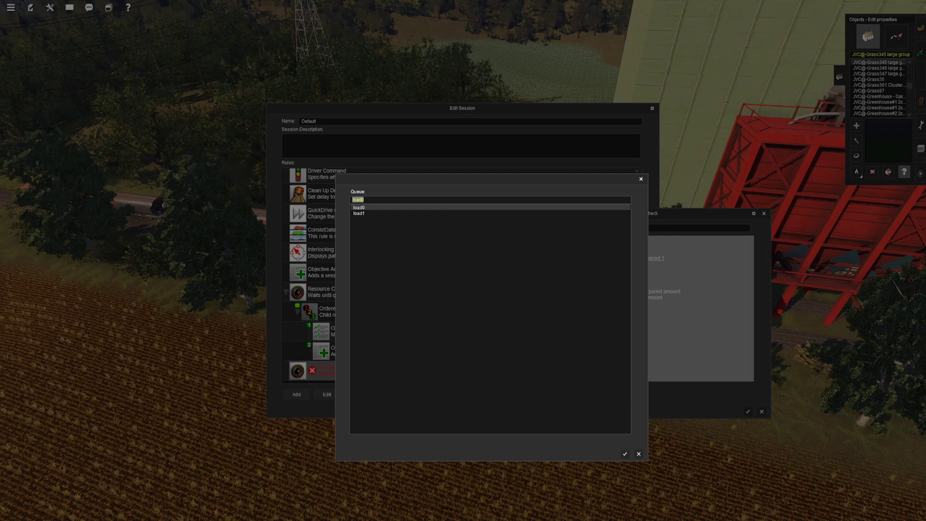
key("Escape")
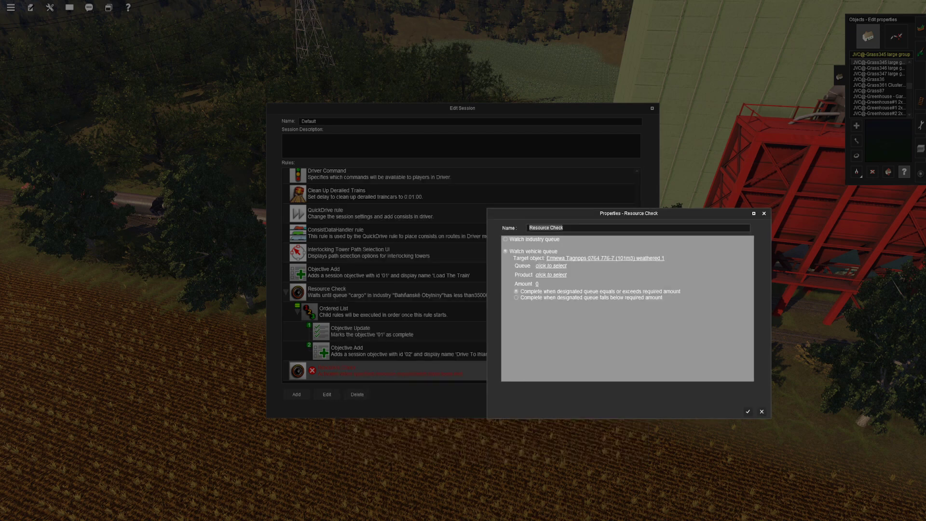
key("Escape")
key("Escape")
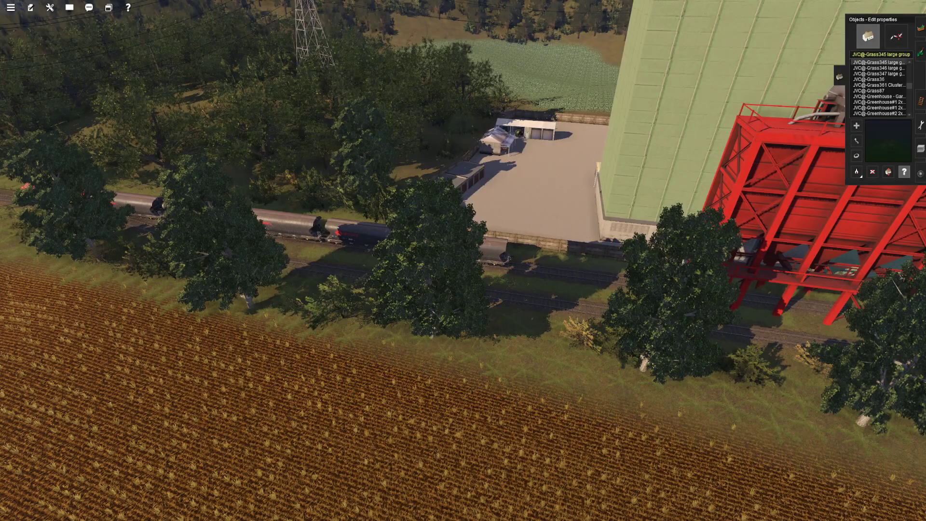
key("F5")
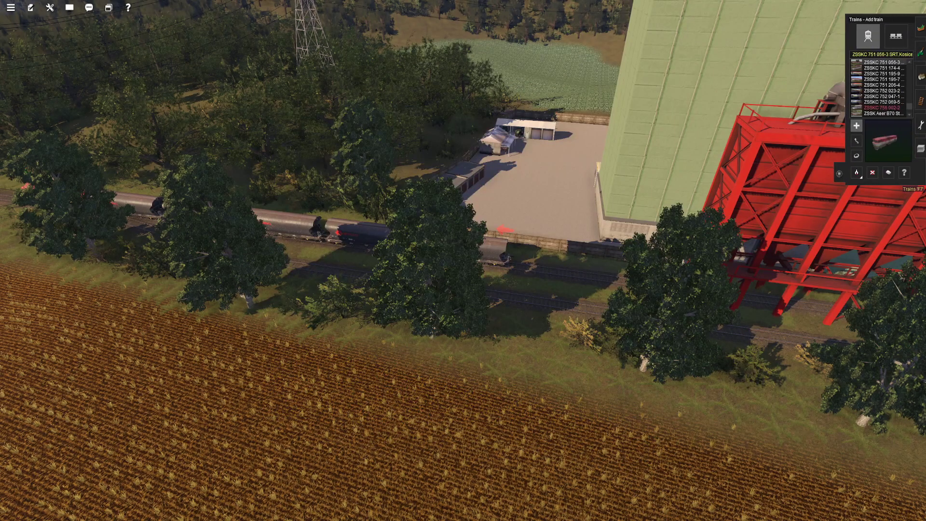
key("p")
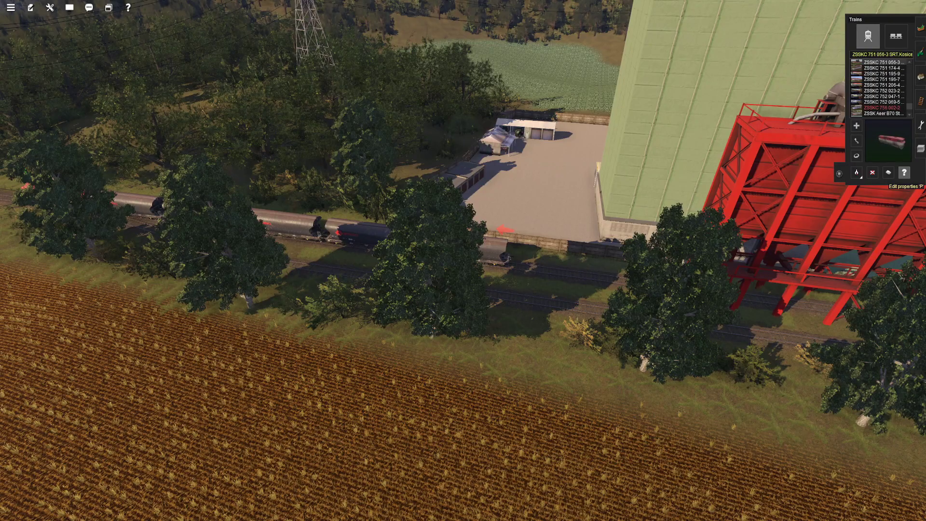
key("Left")
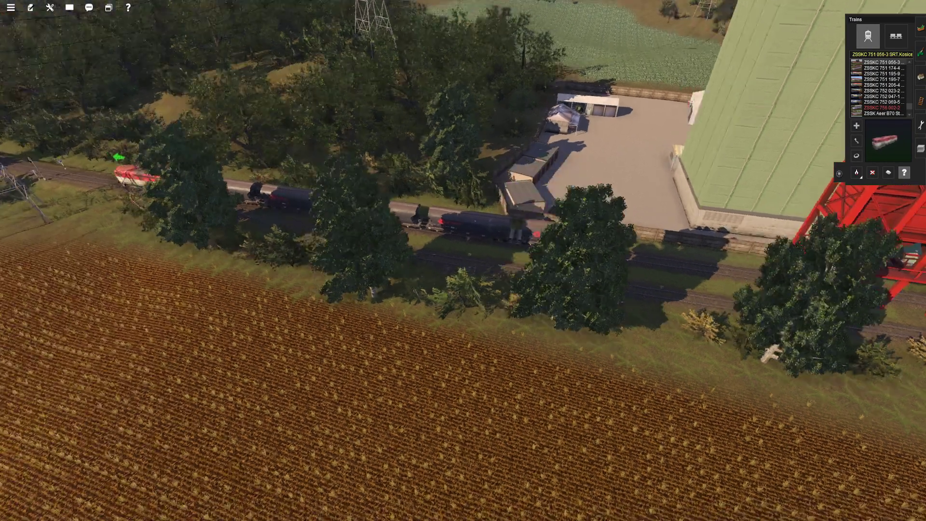
key("Up")
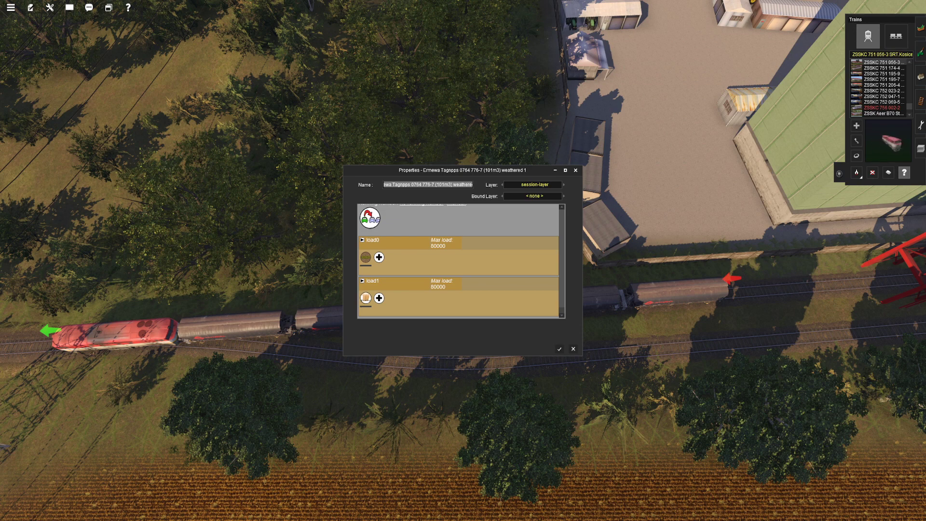
left_click(365, 257)
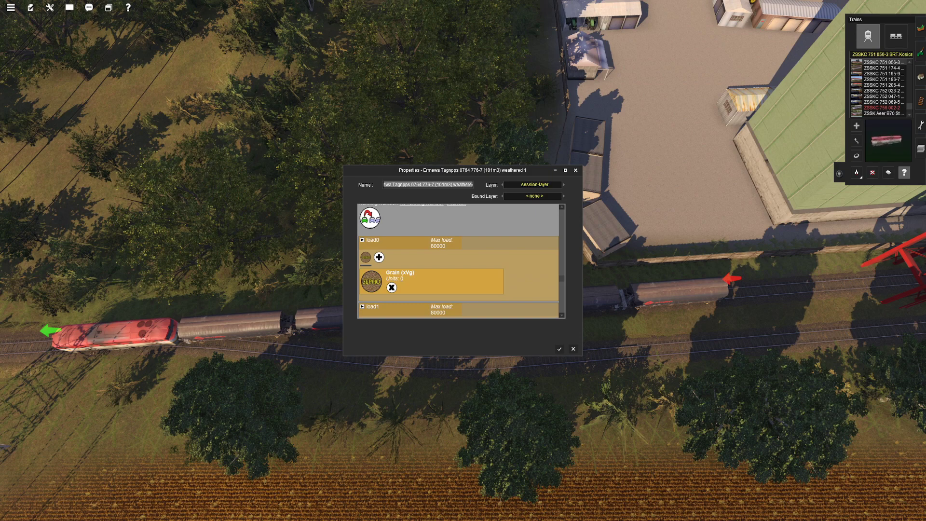
key("Escape")
key("d")
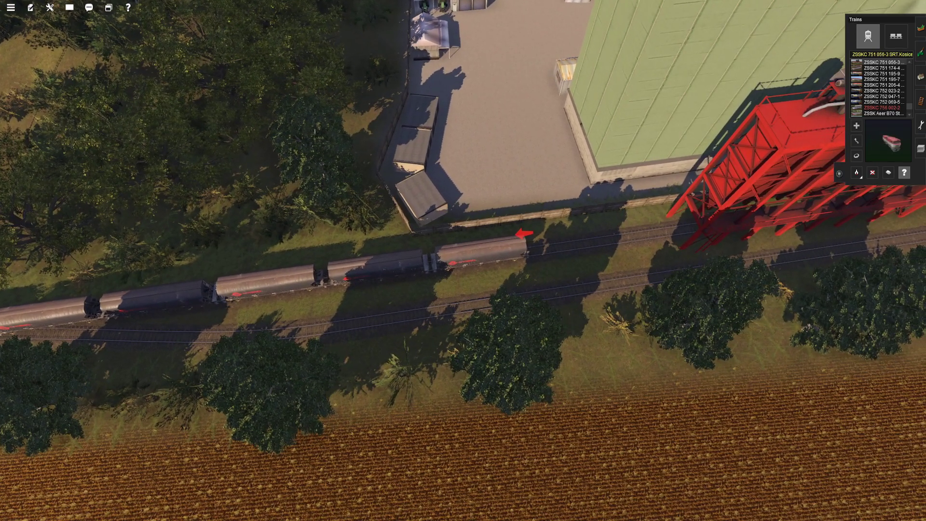
- Set the second Resource Check session rule to watch the wagon's load0 queue for the product Grain (xVg)
left_click(30, 8)
left_click(53, 46)
scroll(461, 275, "down", 1)
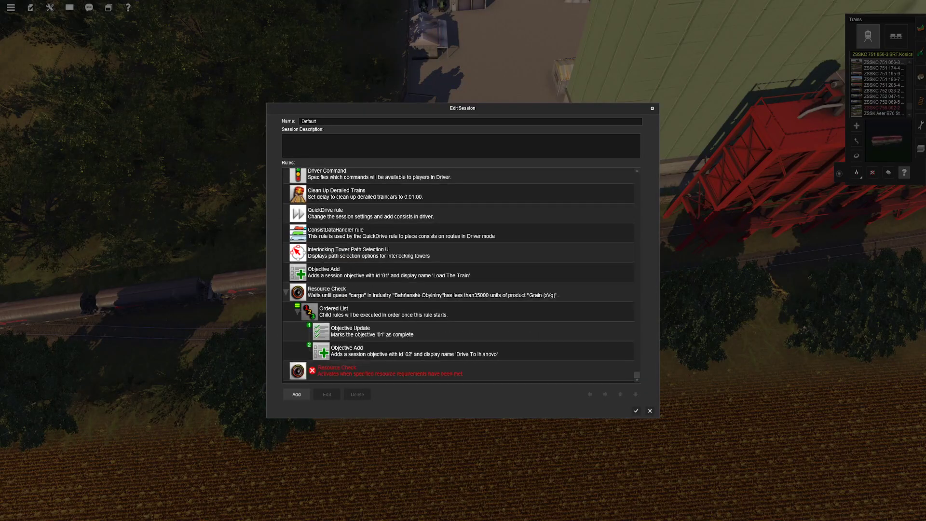
double_click(386, 371)
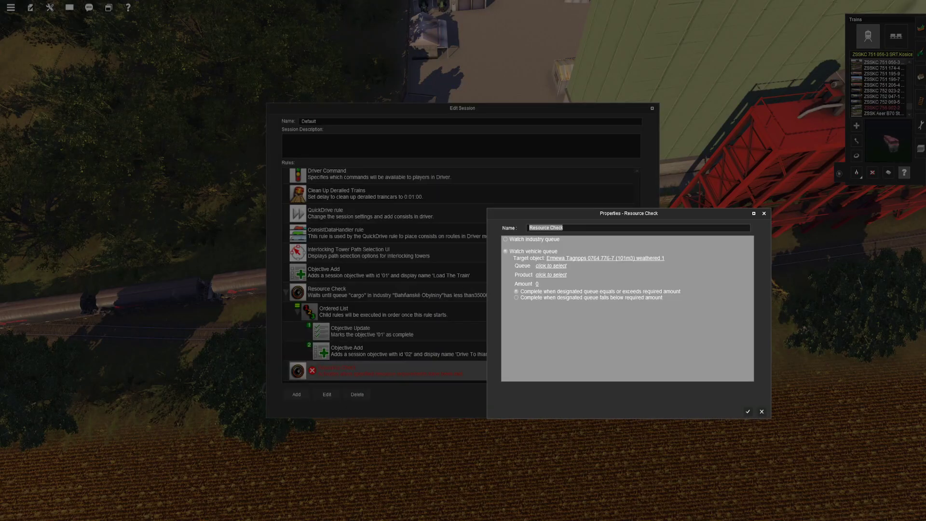
left_click(551, 266)
key("Return")
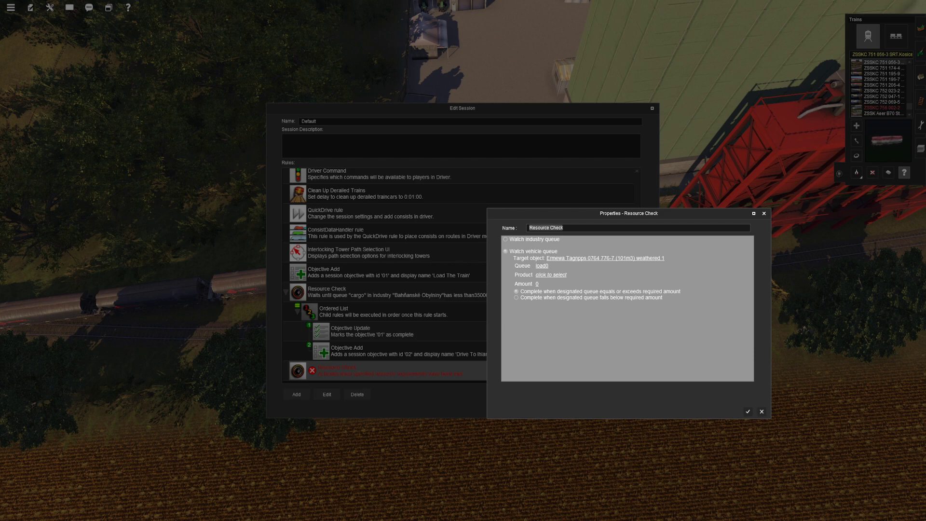
left_click(551, 275)
key("Return")
- Set the wagon Resource Check's required amount to 80000 and accept the rule properties
left_click(536, 283)
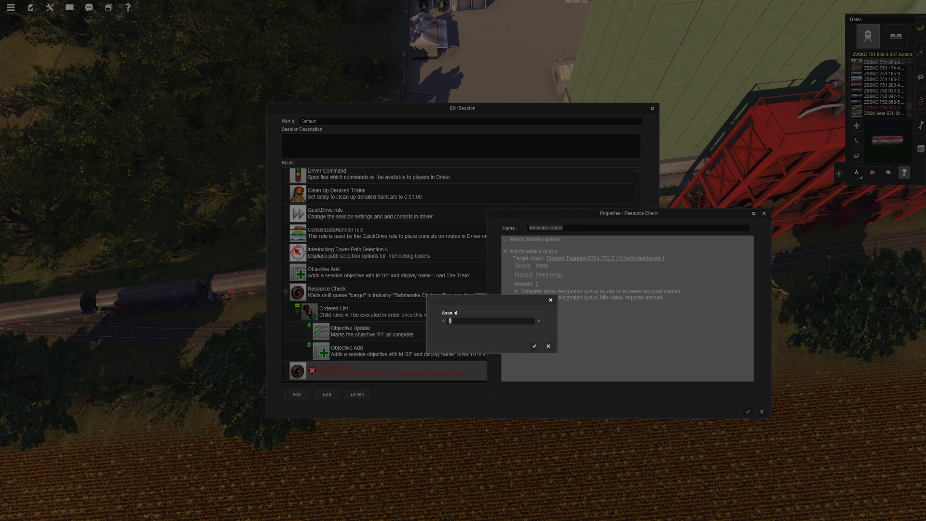
type("80000")
key("Return")
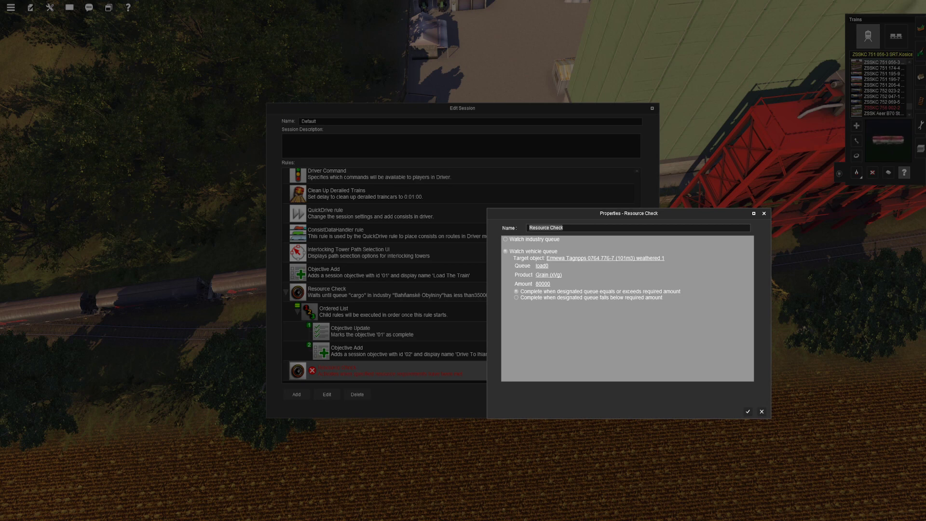
key("Return")
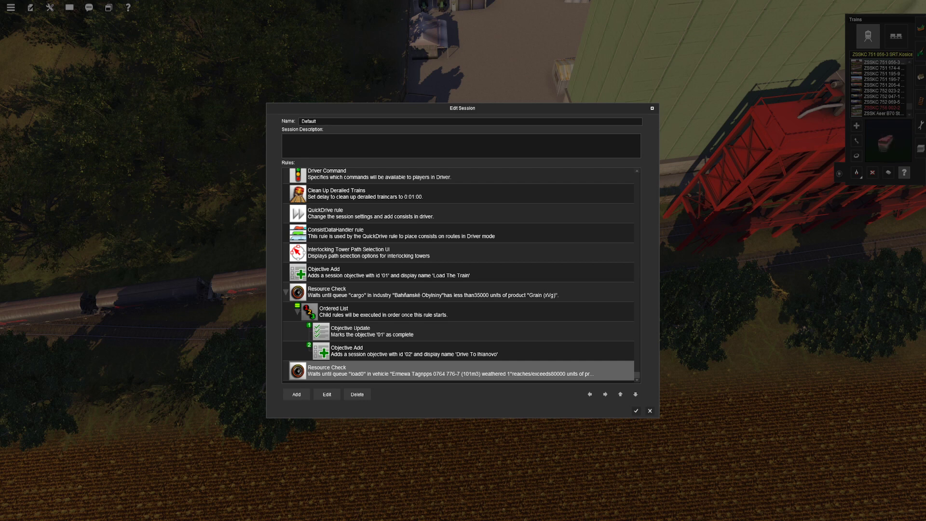
- Add a Message Popup rule beneath the wagon Resource Check with the custom message "incar loaded."
left_click(458, 292)
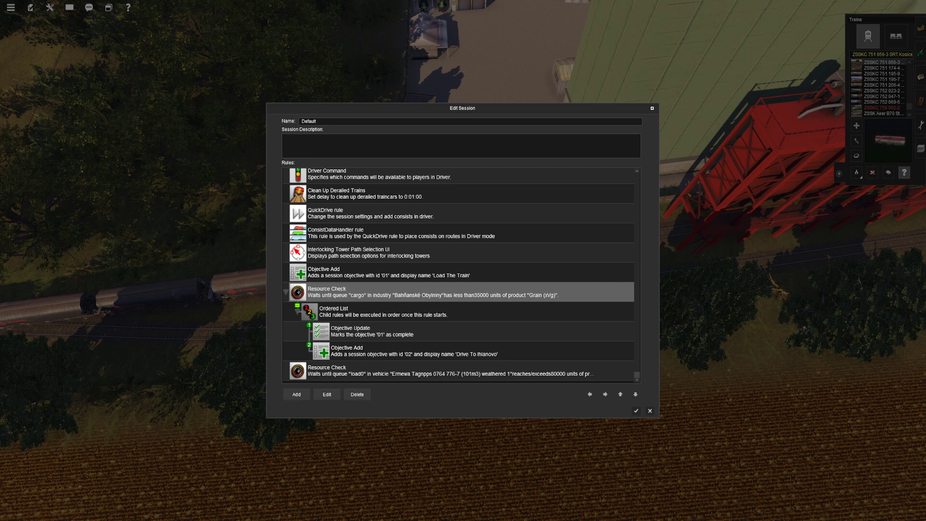
left_click(458, 370)
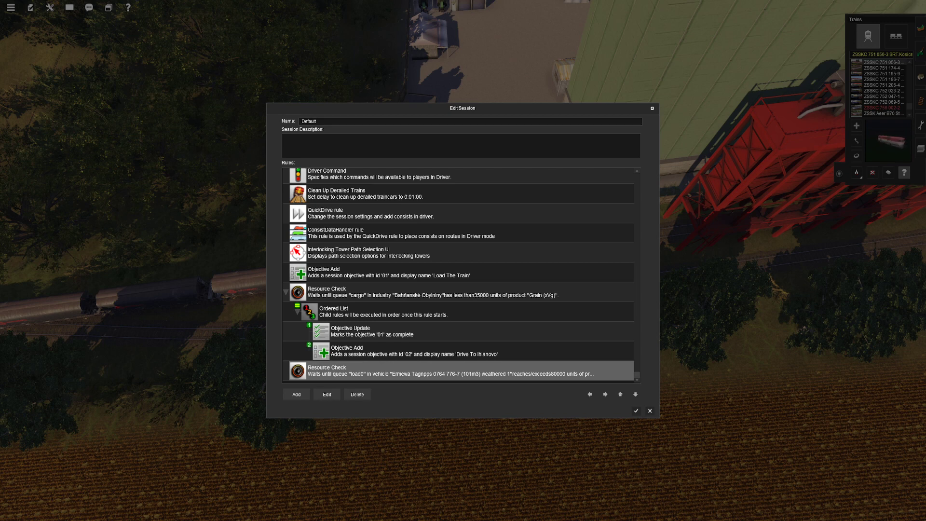
left_click(297, 394)
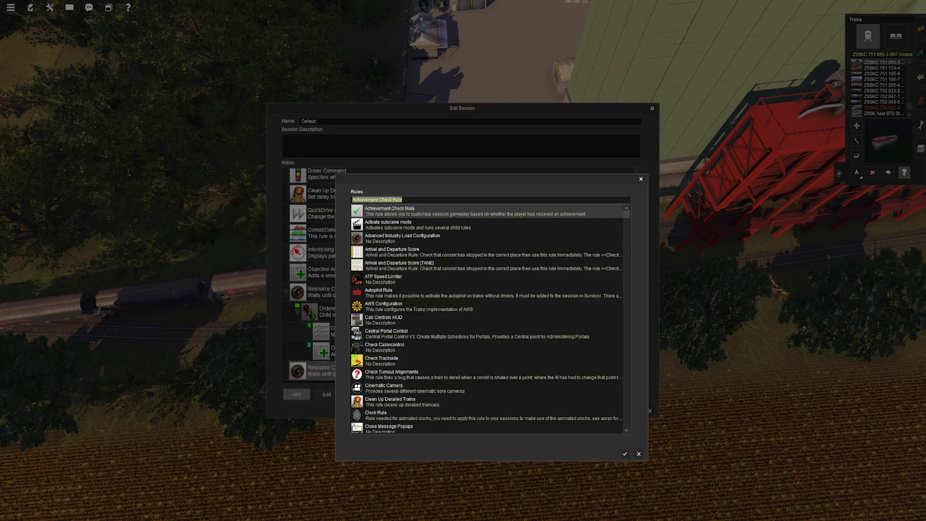
type("mes")
key("Return")
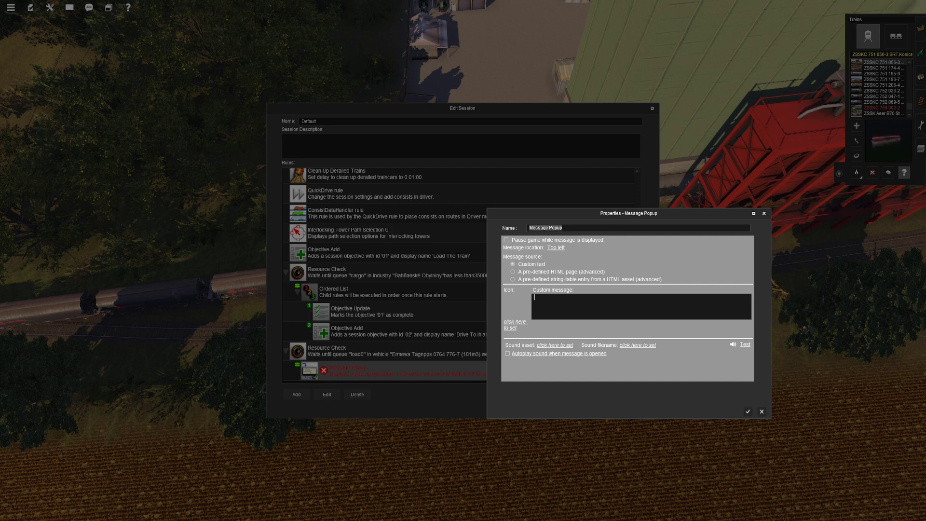
type("incar loaded.")
key("Return")
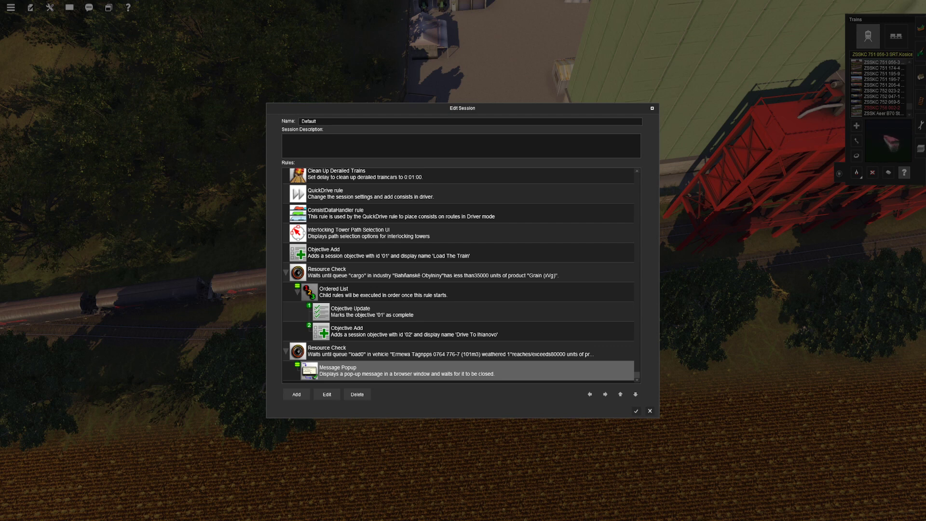
- Accept the session rules, save the changes and start the session in Quick Drive
key("Return")
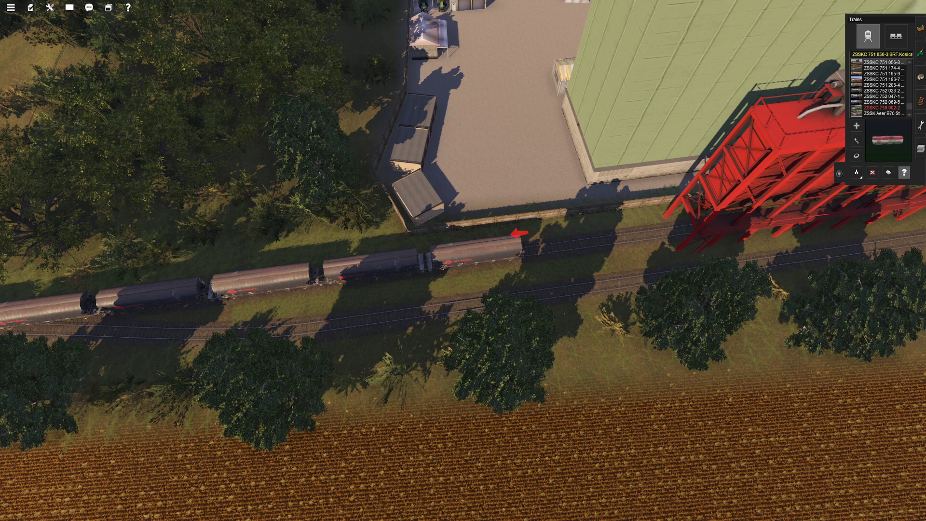
left_click(50, 7)
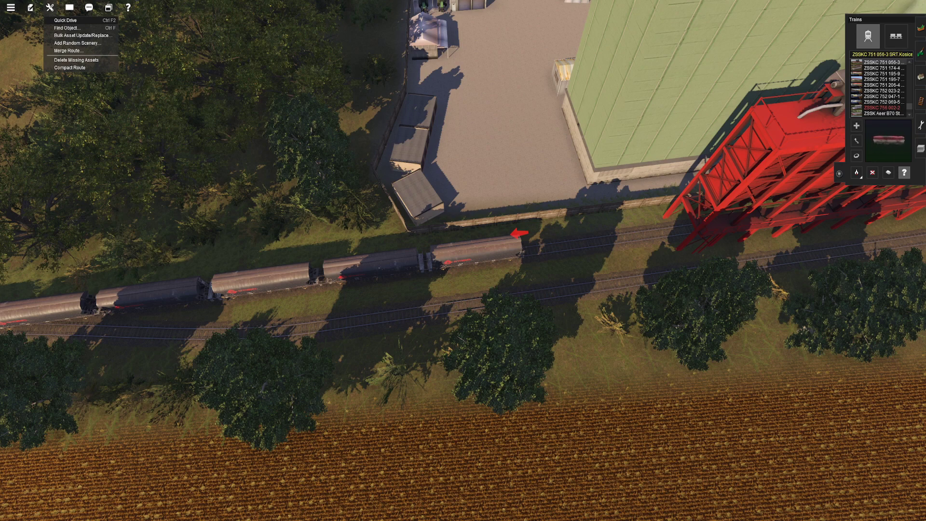
left_click(65, 20)
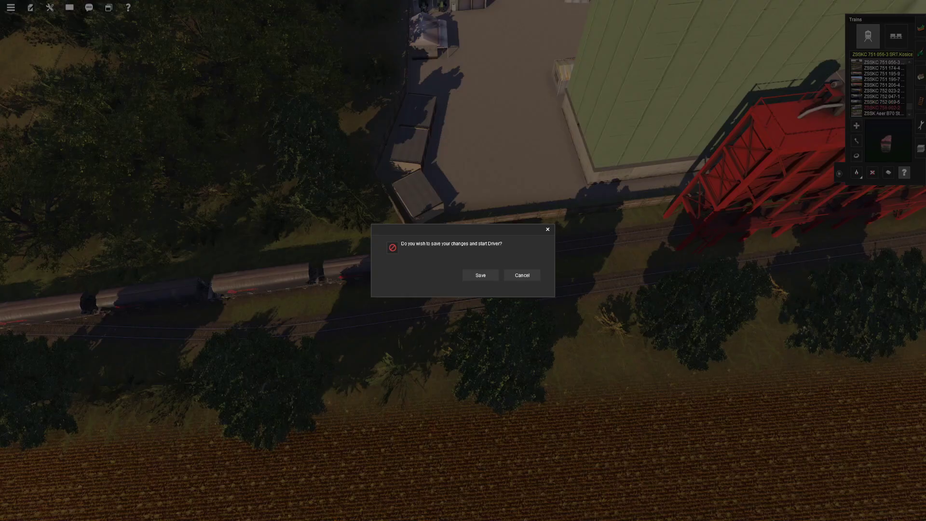
left_click(481, 275)
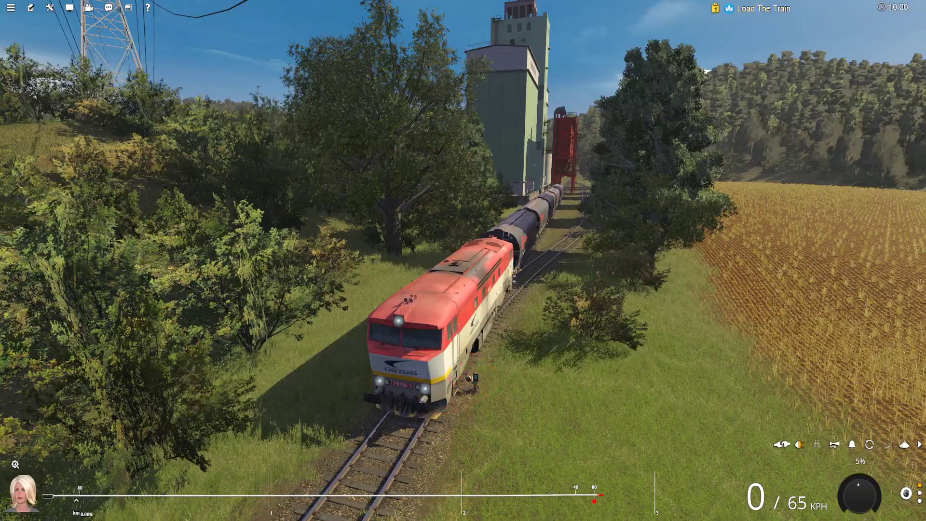
- Reverse the train towards the red grain loader at the granary with 30% reverse power
key("x")
key("x")
key("x")
key("x")
key("x")
key("x")
key("minus")
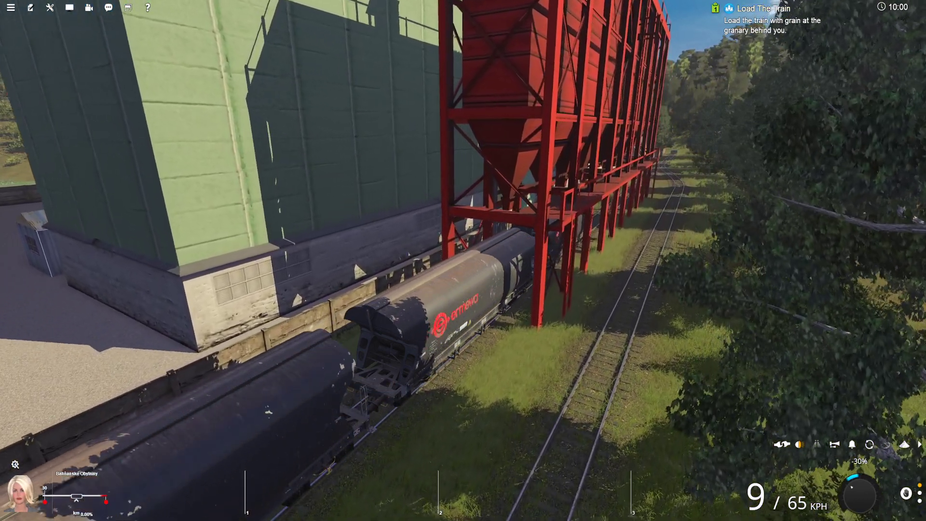
- Ease the reverse power to 0% and coast the rear wagons beneath the red grain loader
key("w")
key("w")
key("w")
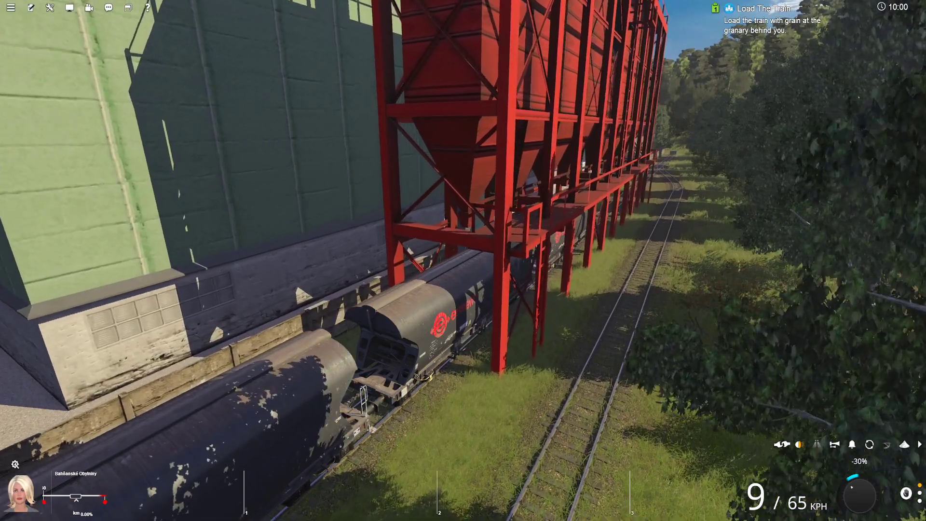
key("Right")
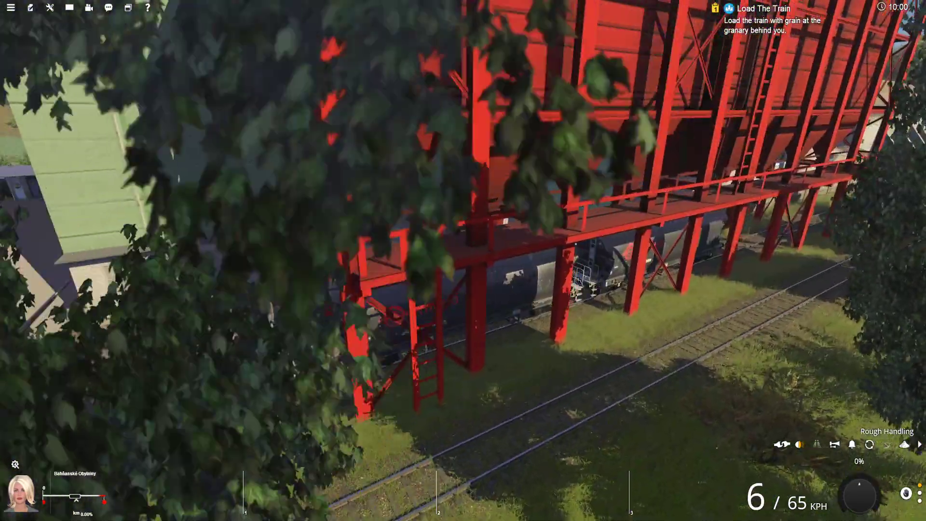
key("Up")
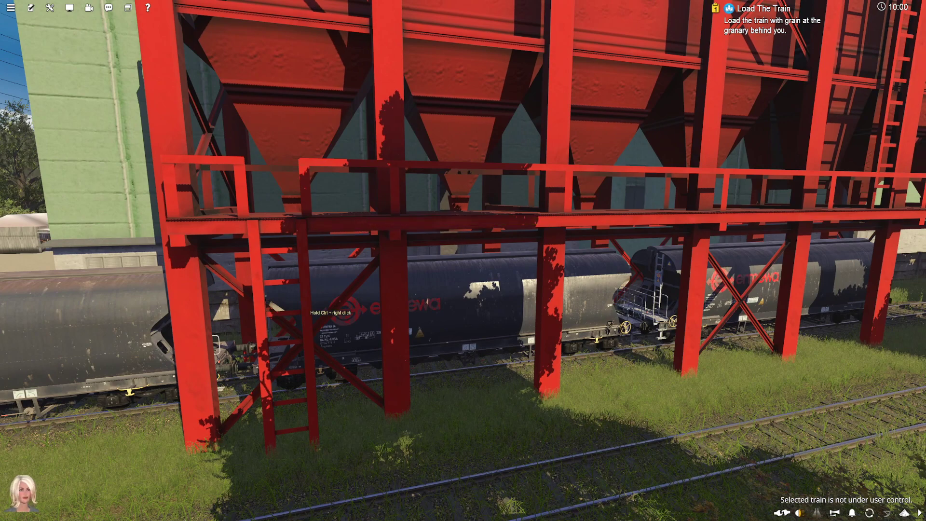
- Reposition the train with short reverse and forward moves to load the rearmost wagon at the red loader
key("minus")
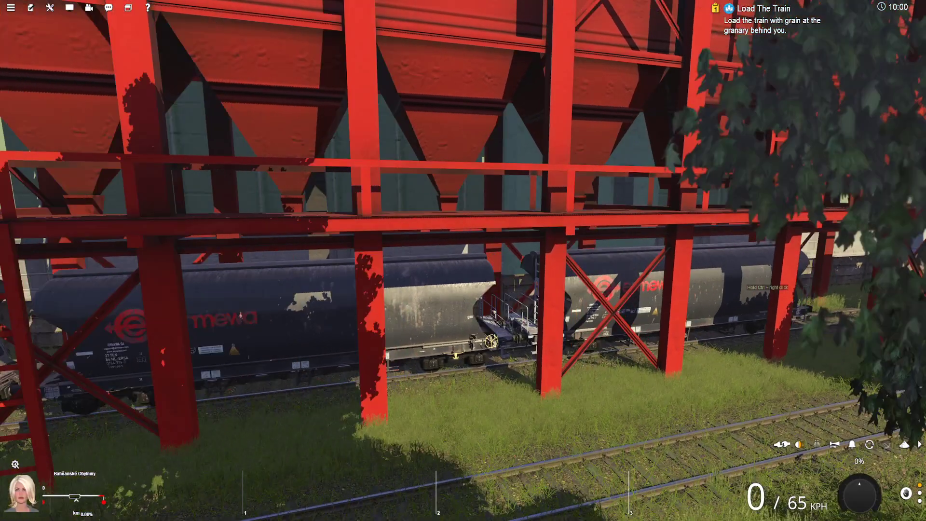
key("x")
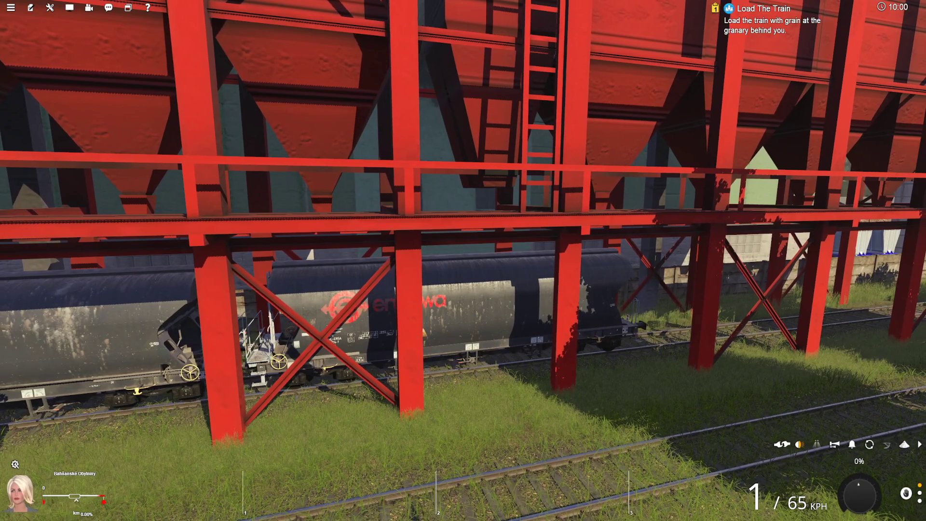
key("w")
key("Left")
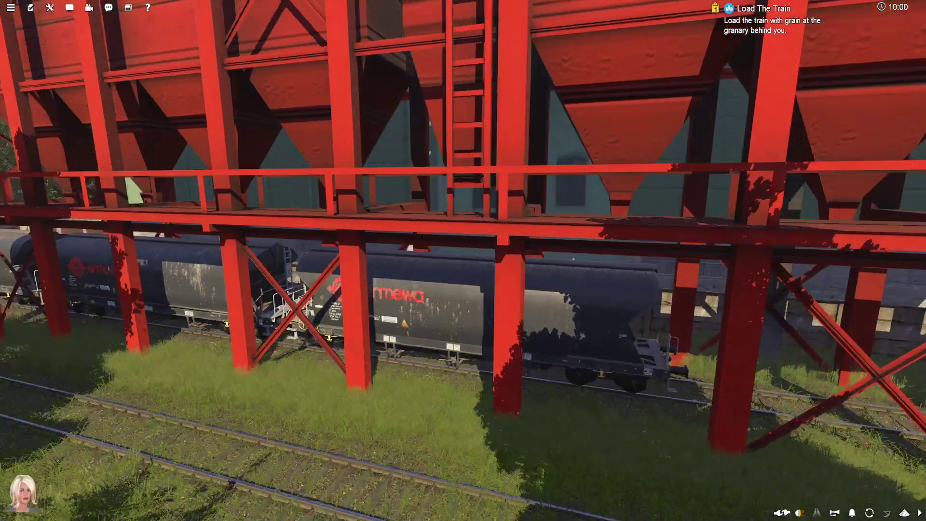
key("Right")
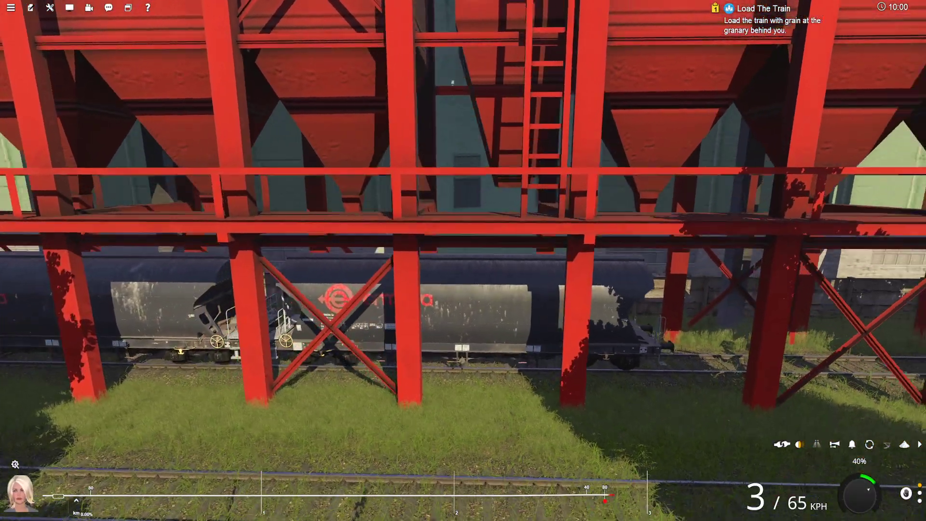
key("s")
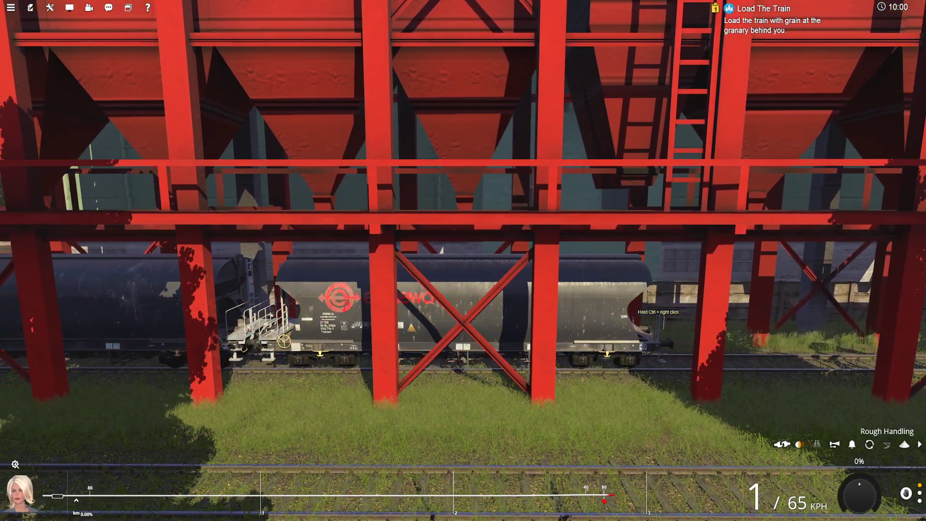
key("Left")
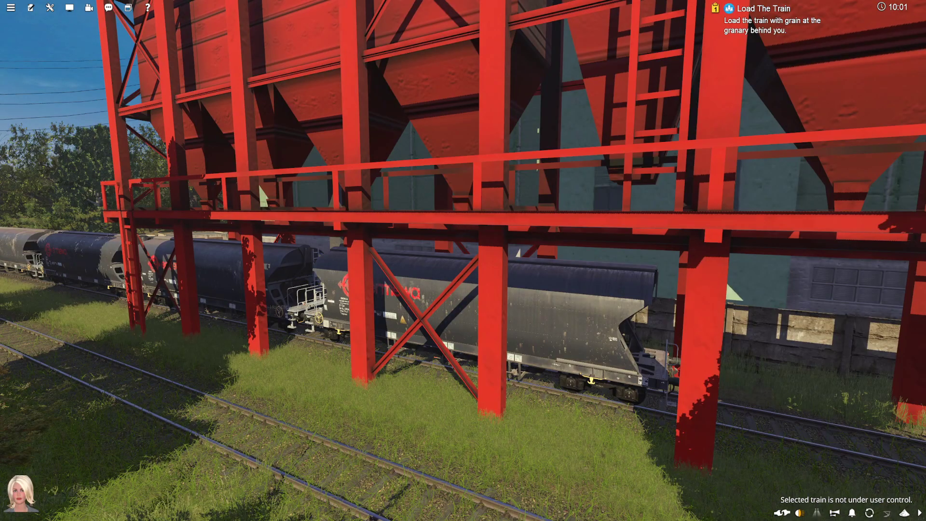
key("Left")
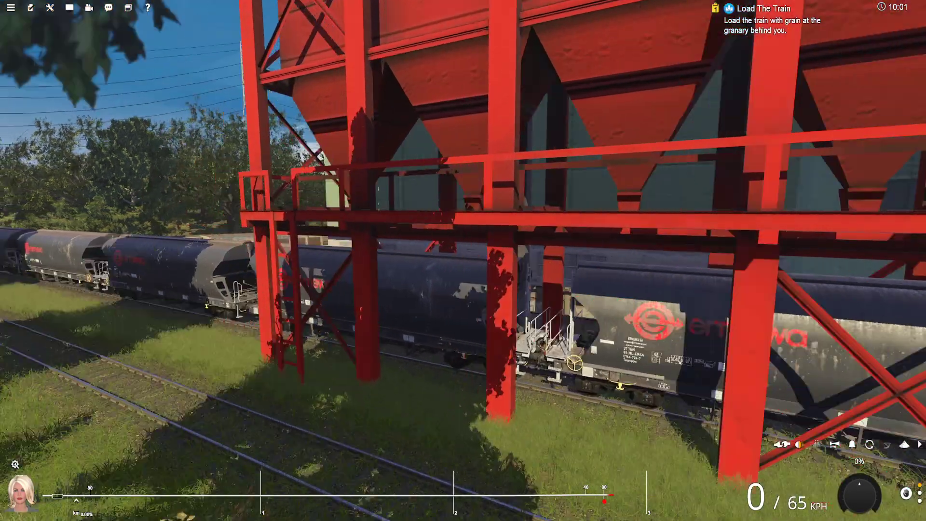
- Reverse the train beneath the red grain loader at 45% power, easing the power back to 0%
key("x")
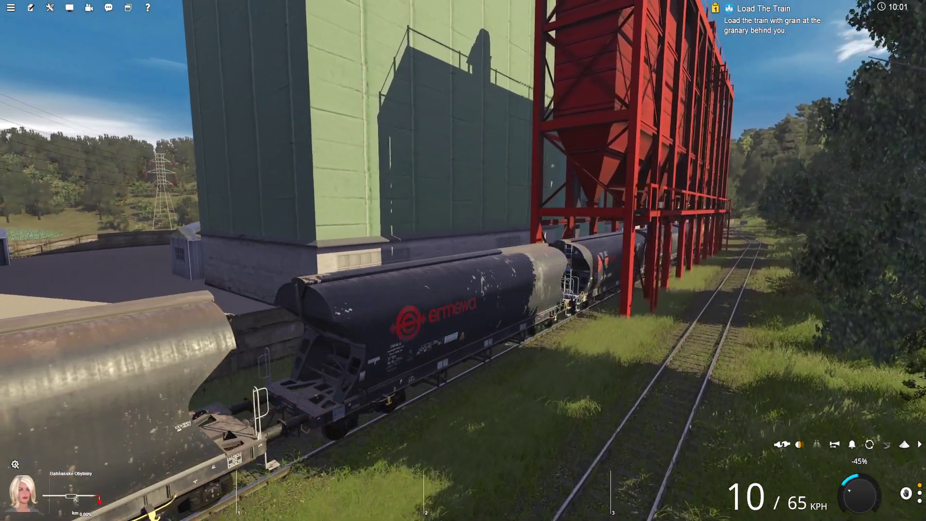
key("w")
key("w")
key("w")
key("w")
key("w")
key("w")
key("w")
key("w")
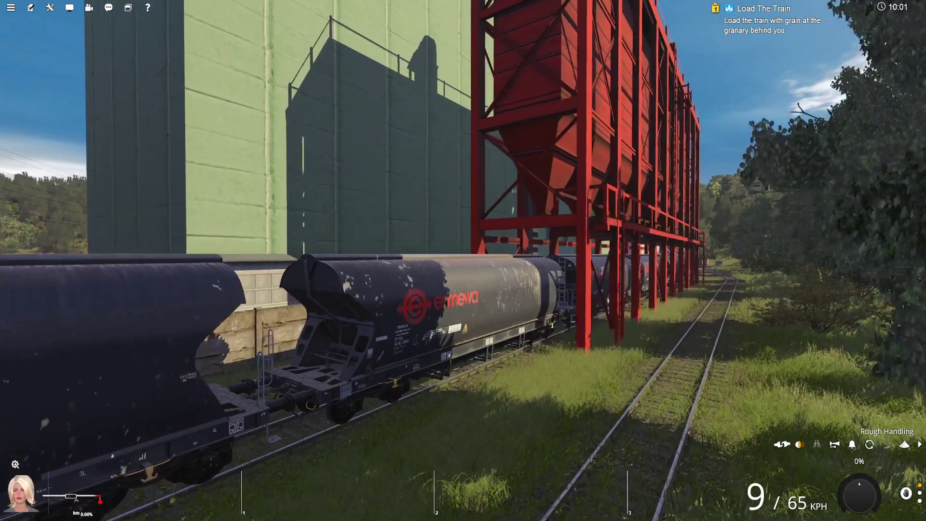
- Apply 45% reverse power again to move the next wagons under the grain loader
key("x")
key("x")
key("x")
key("x")
key("x")
key("x")
key("x")
key("x")
key("Right")
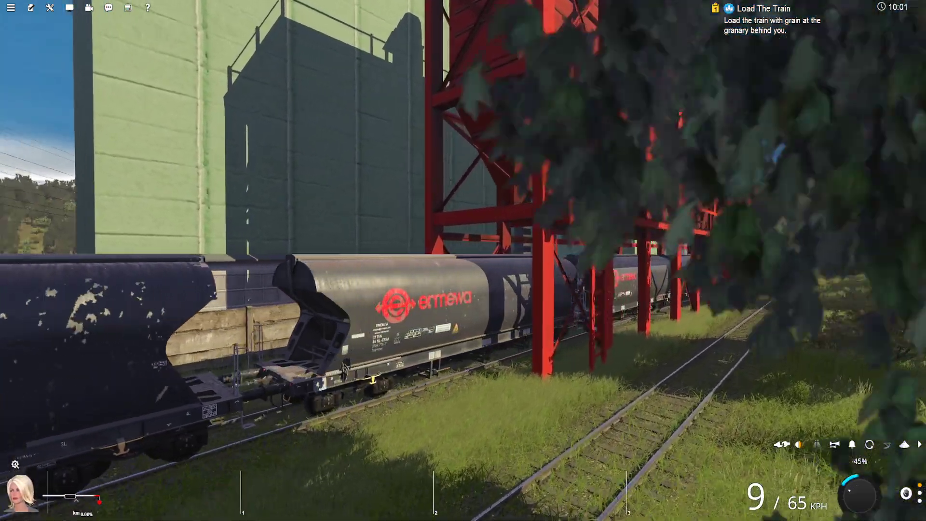
- Cut the reverse power, let the wagons beneath the loader fill with grain, and check their loading along the train
key("w")
key("w")
key("w")
key("w")
key("w")
key("w")
key("w")
key("w")
key("w")
key("Right")
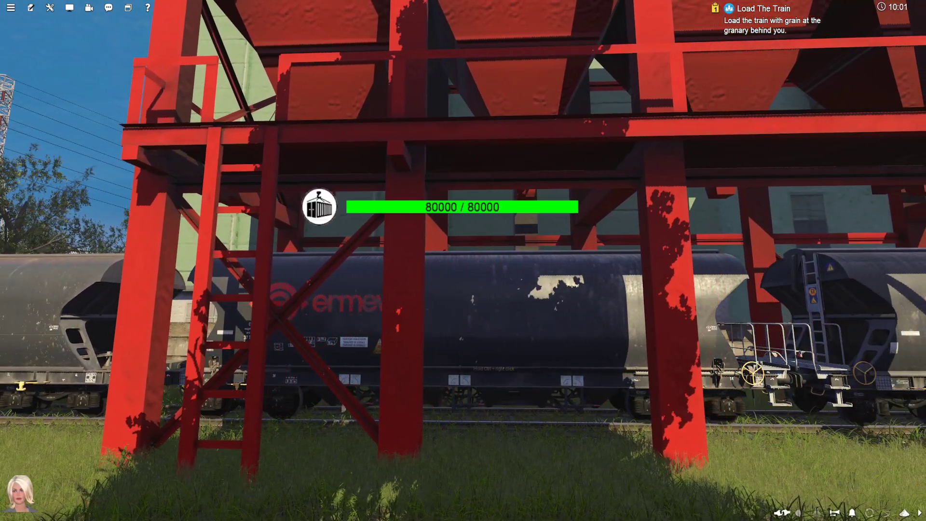
key("Right")
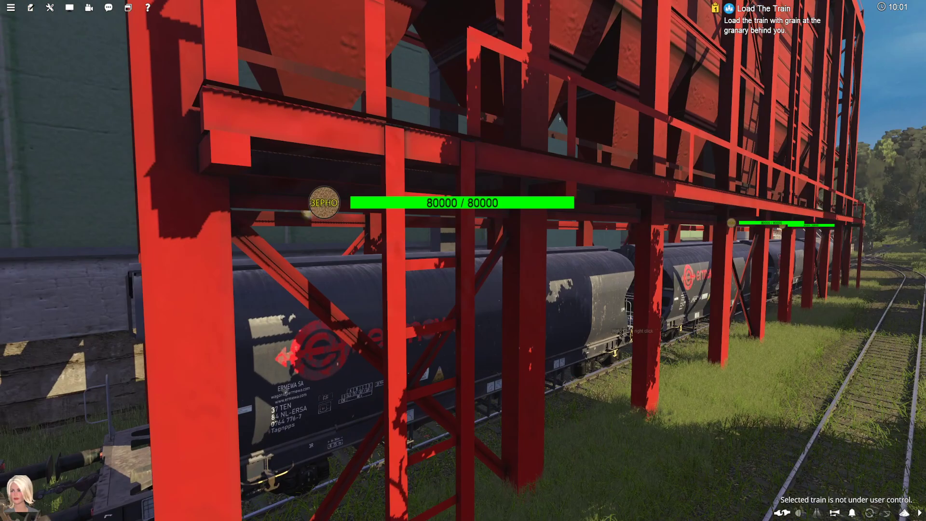
key("Right")
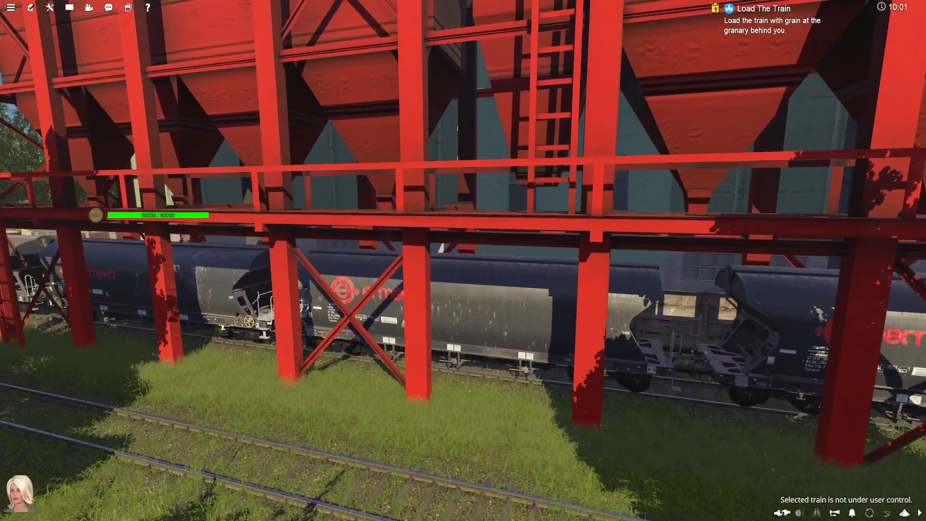
- Reverse at 30% power to bring the wagon nearest the locomotive towards the loader
key("Up")
key("Left")
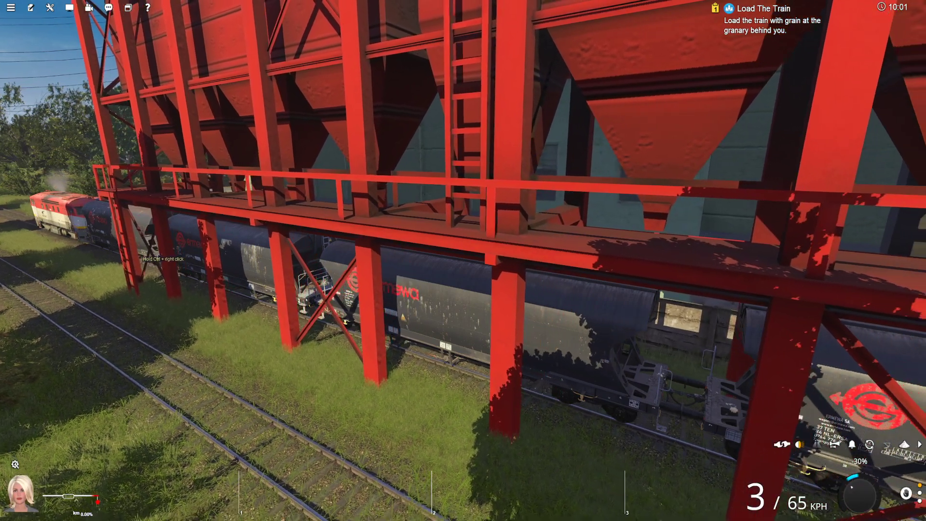
key("Up")
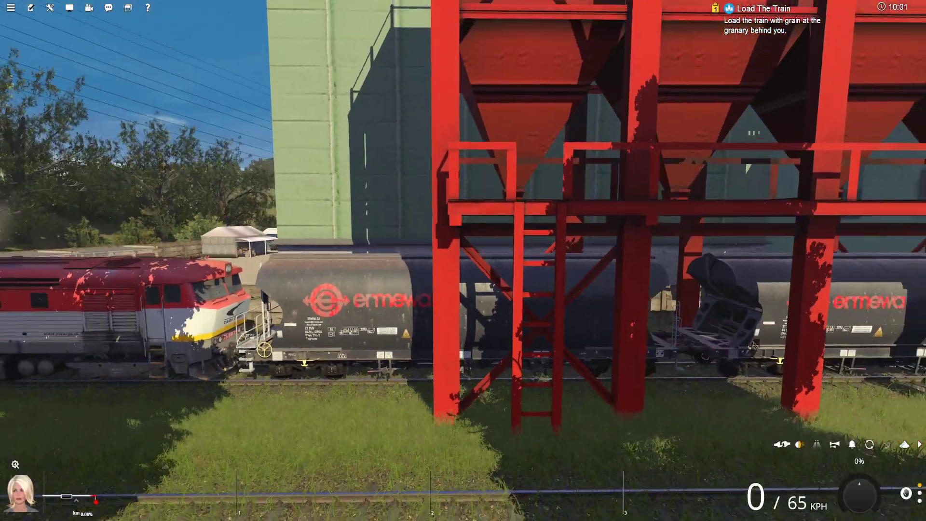
key("x")
key("x")
key("x")
key("x")
key("x")
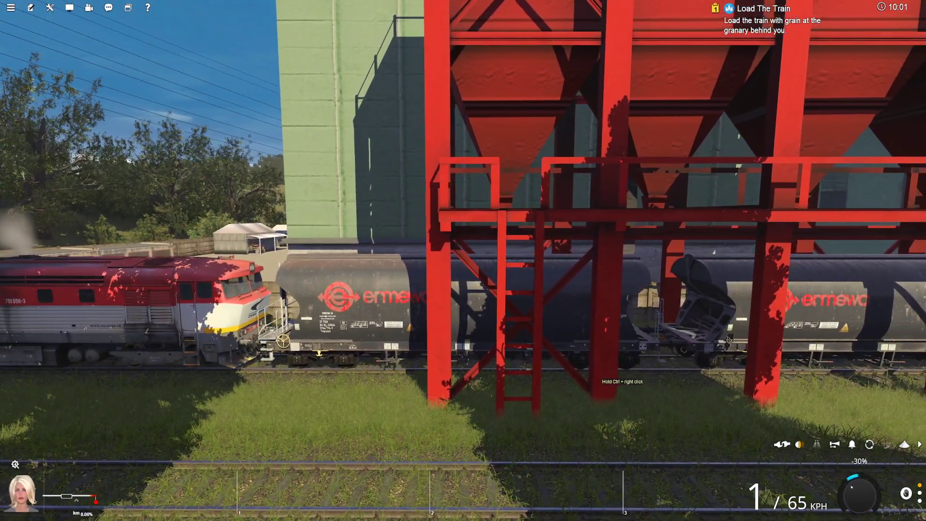
key("Up")
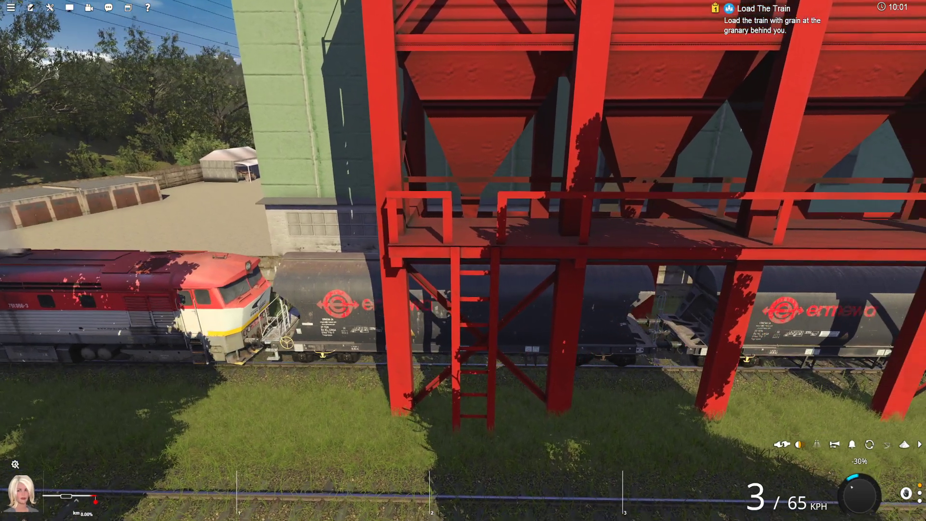
- Stop the train at 0% power with the front wagons beneath the loader to load the remaining grain
key("a")
key("a")
key("a")
key("a")
key("a")
key("a")
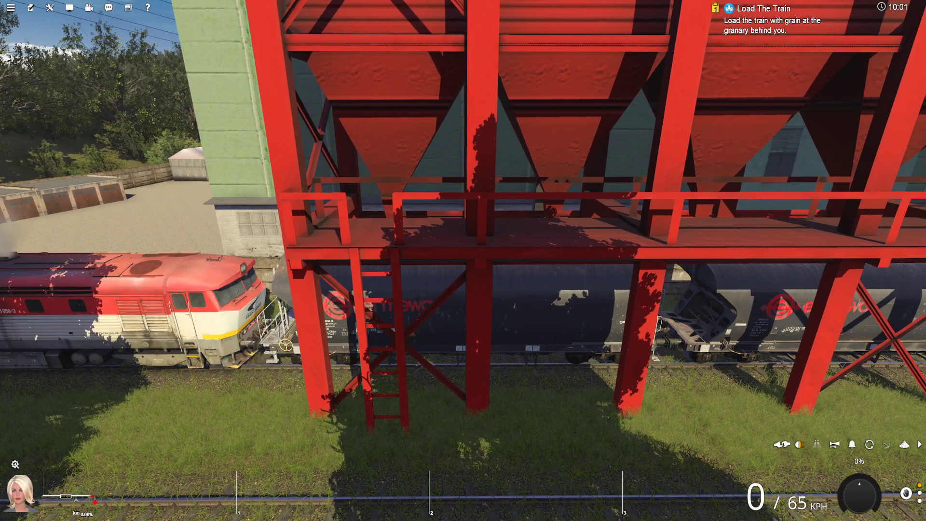
key("Down")
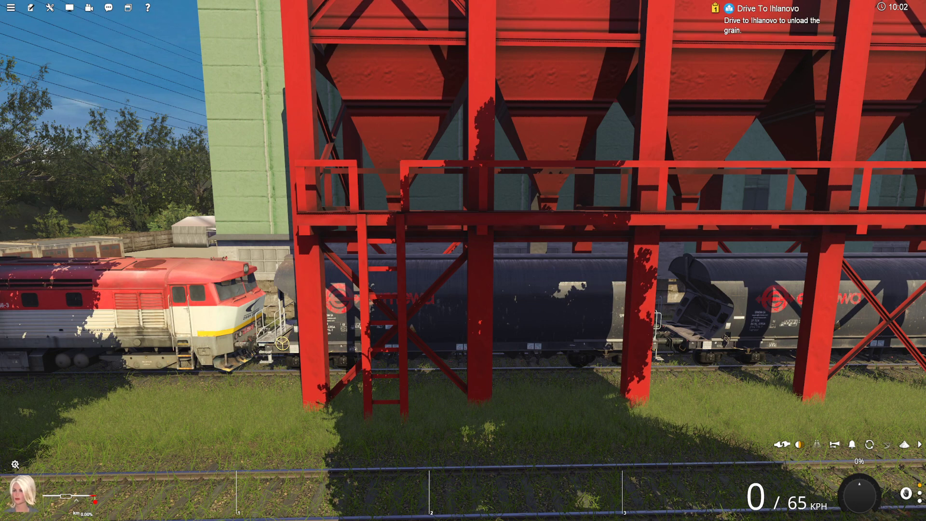
- Switch to a free camera view along the track beside the grain loader and hide the driving interface
right_click_drag(463, 261, 480, 163)
scroll(463, 260, "down", 5)
key("4")
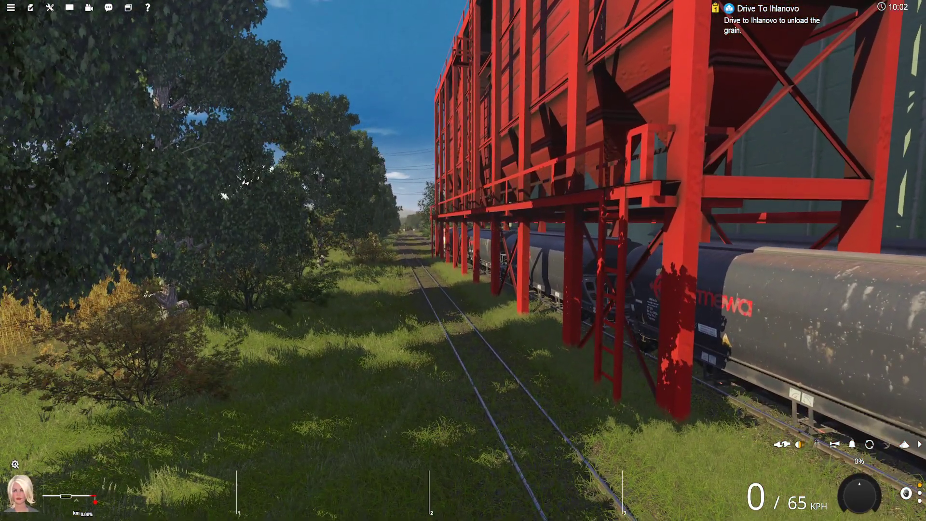
key("F5")
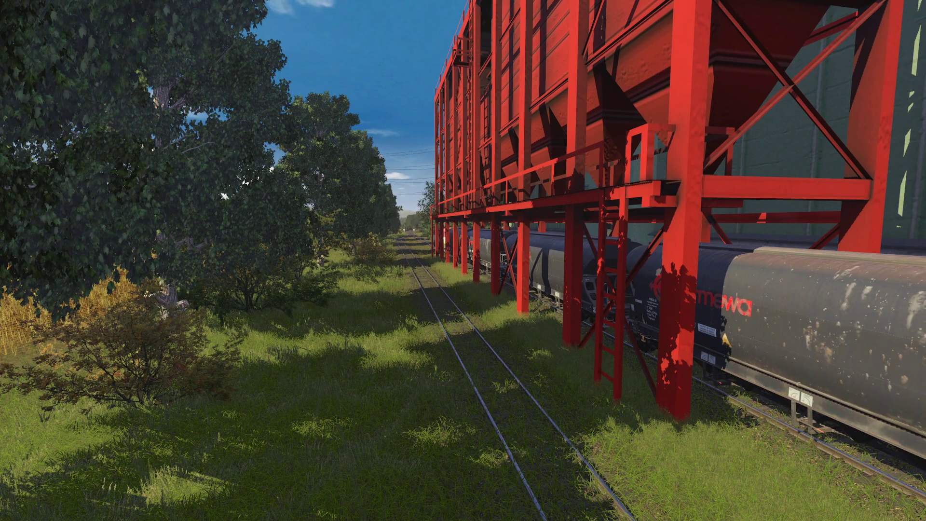